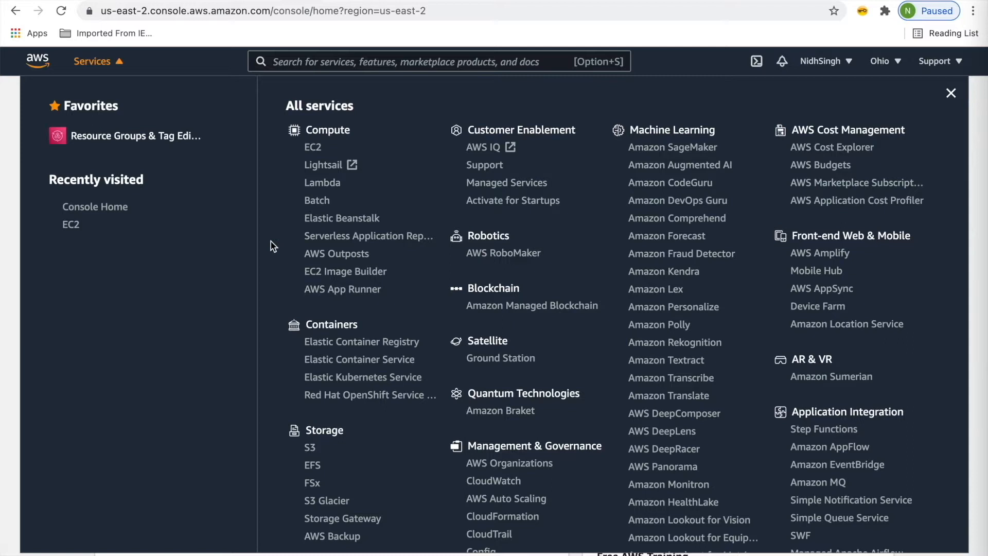
- Open the EC2 instances list and start launching a new instance
click(316, 150)
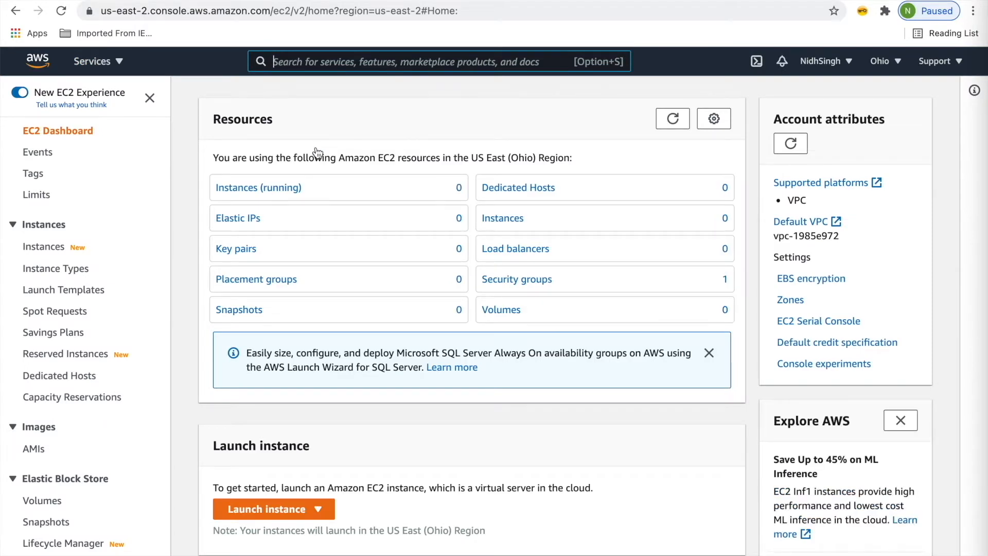
click(48, 250)
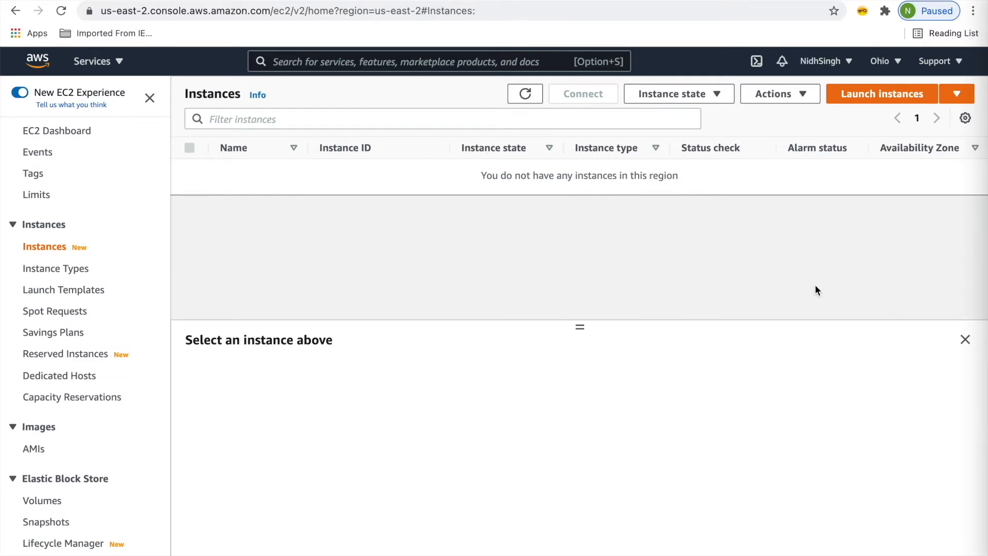
click(882, 94)
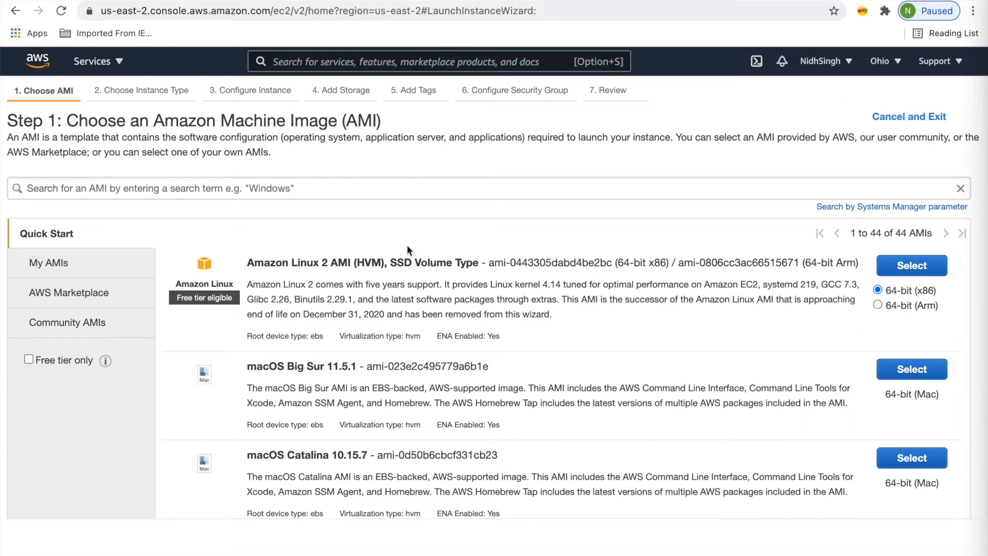
- Choose the 64-bit (x86) Amazon Linux 2 AMI (HVM), SSD Volume Type as the machine image
drag(7, 120, 387, 122)
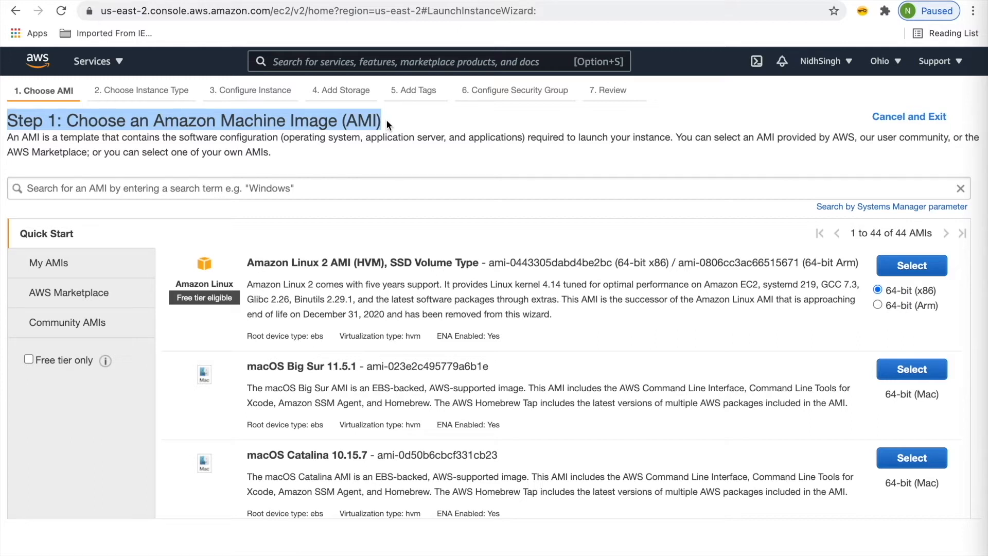
scroll(382, 193, down, 2)
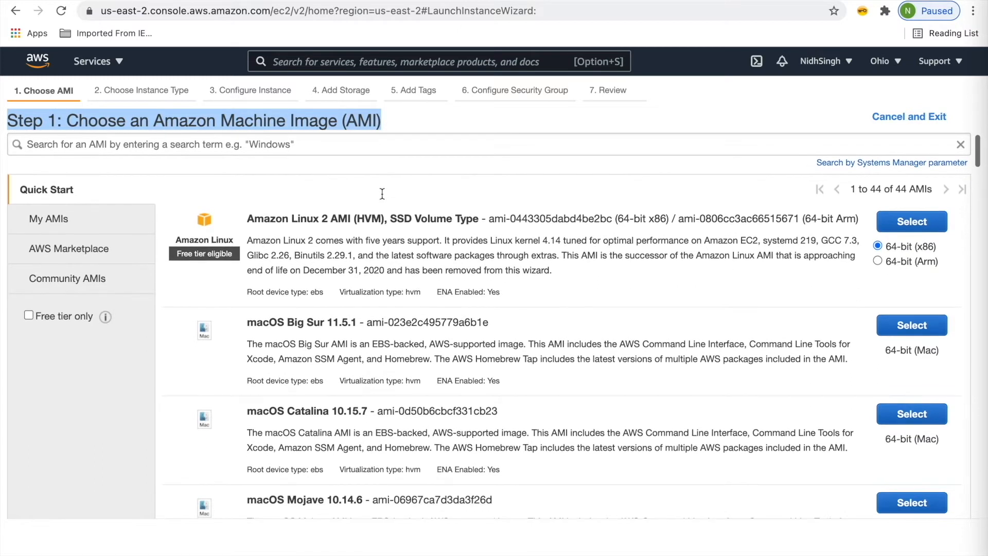
drag(851, 233, 935, 233)
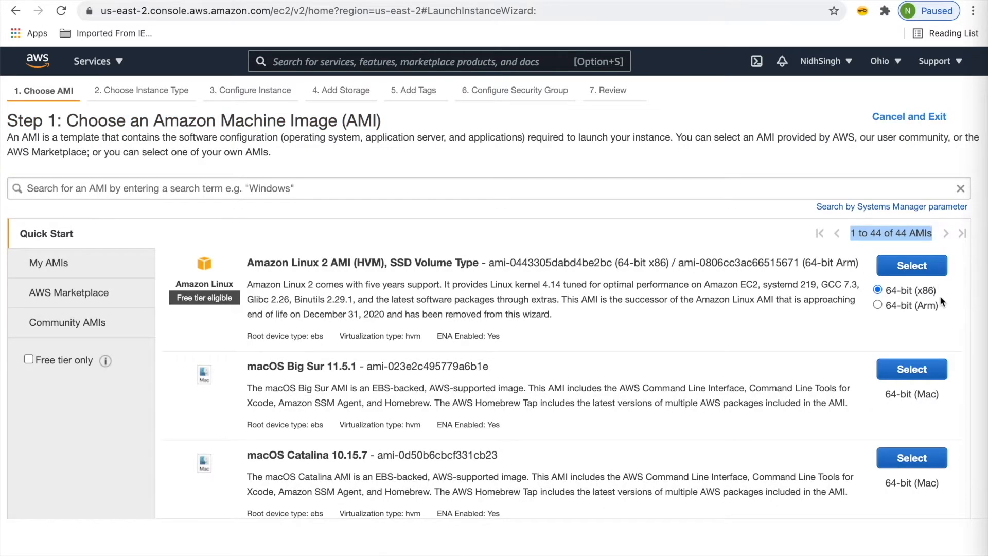
click(911, 266)
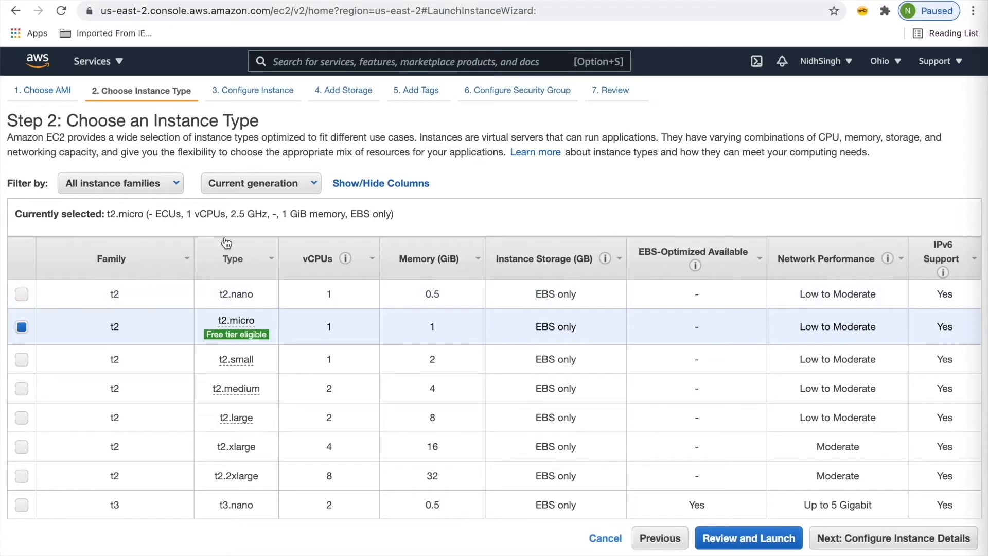
- Choose the t2.nano instance type and proceed to configuring the instance details
drag(8, 120, 261, 125)
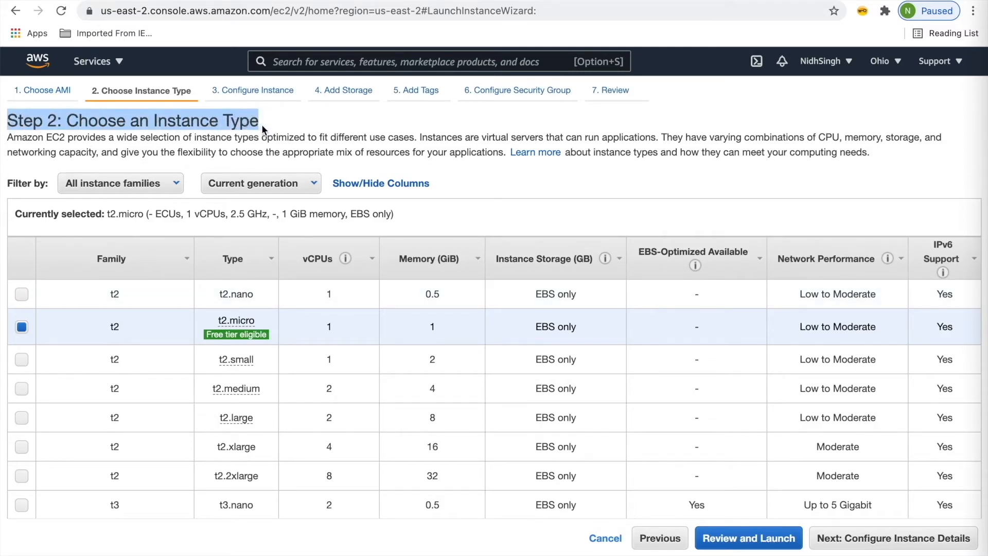
click(21, 294)
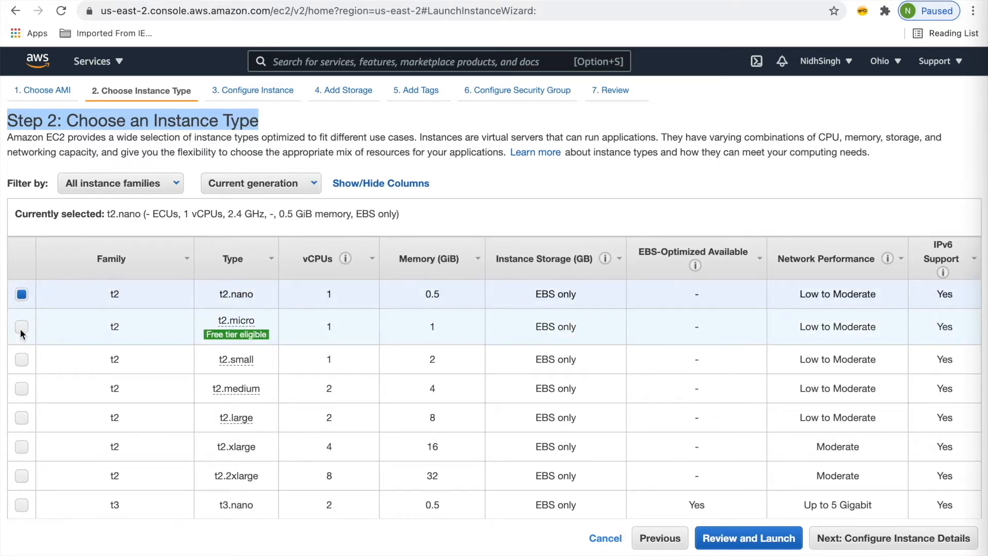
scroll(401, 481, down, 15)
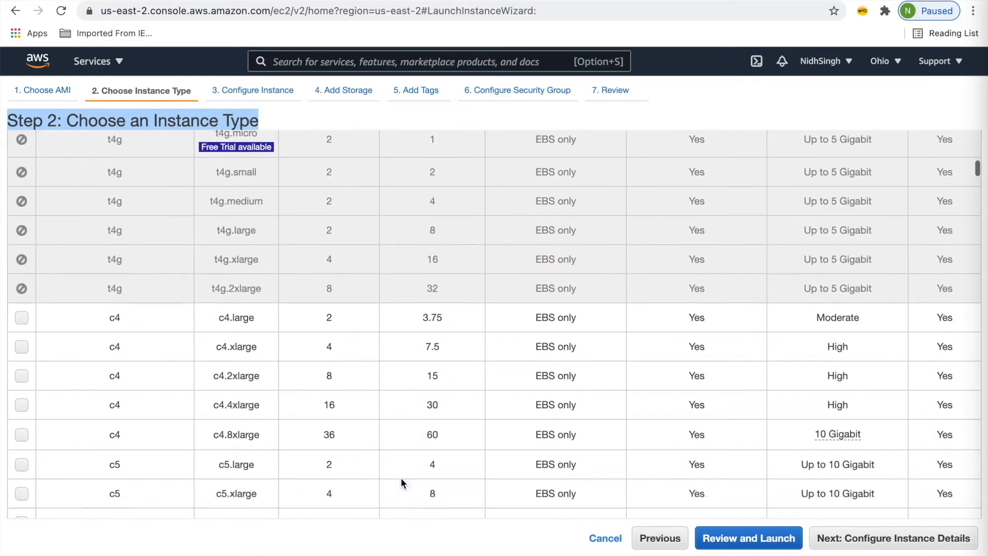
scroll(400, 478, down, 15)
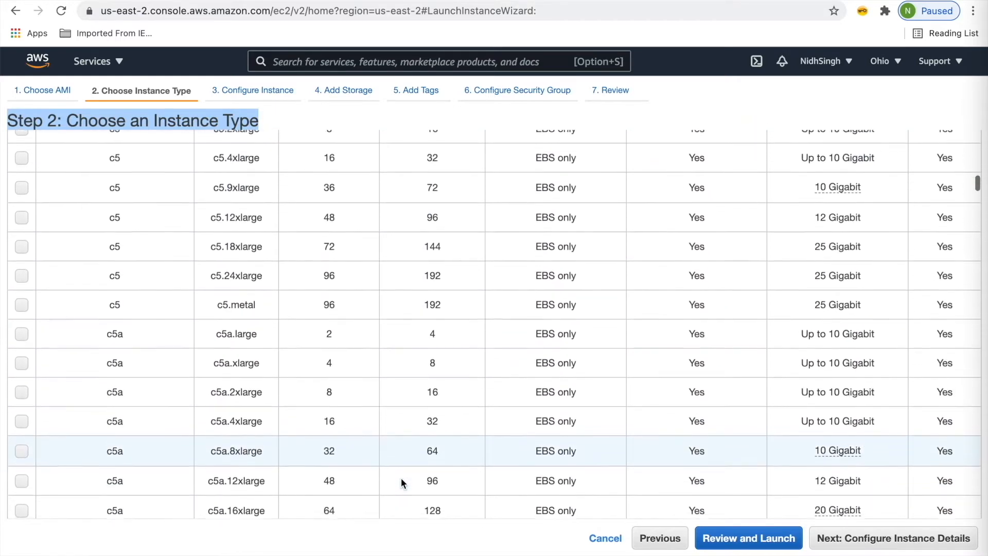
scroll(400, 478, down, 3)
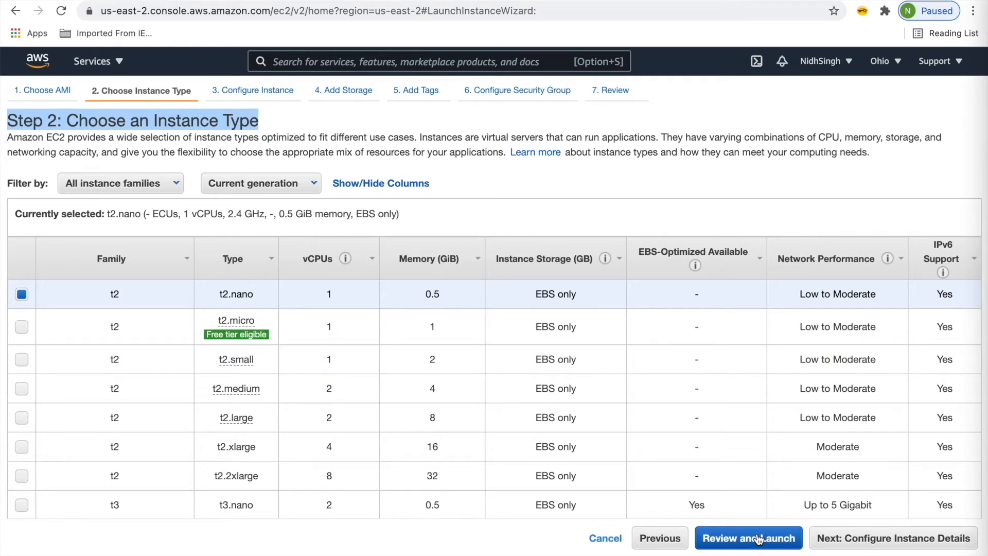
click(840, 541)
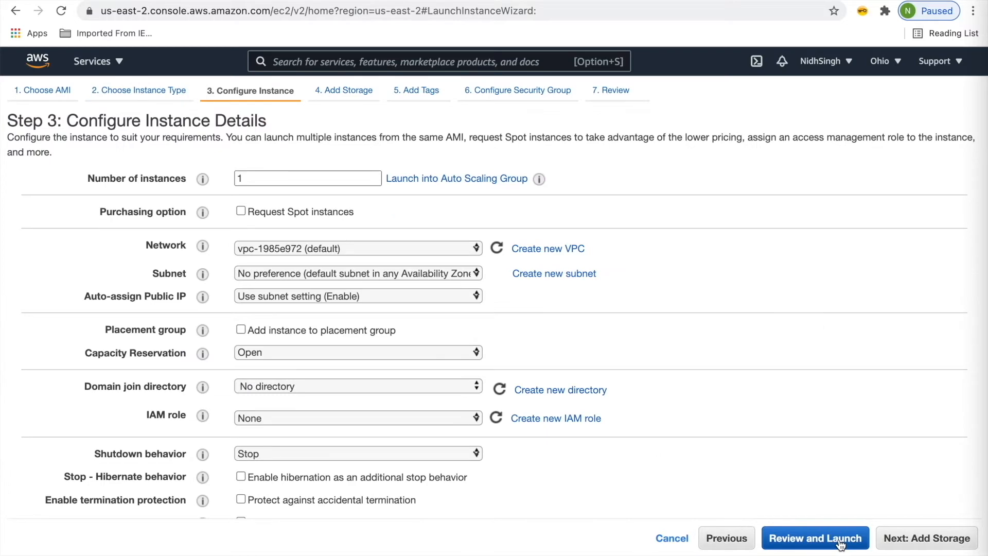
- Opt to launch into an Auto Scaling group and name the launch template VM_template with the description "This is a demo VM"
click(413, 180)
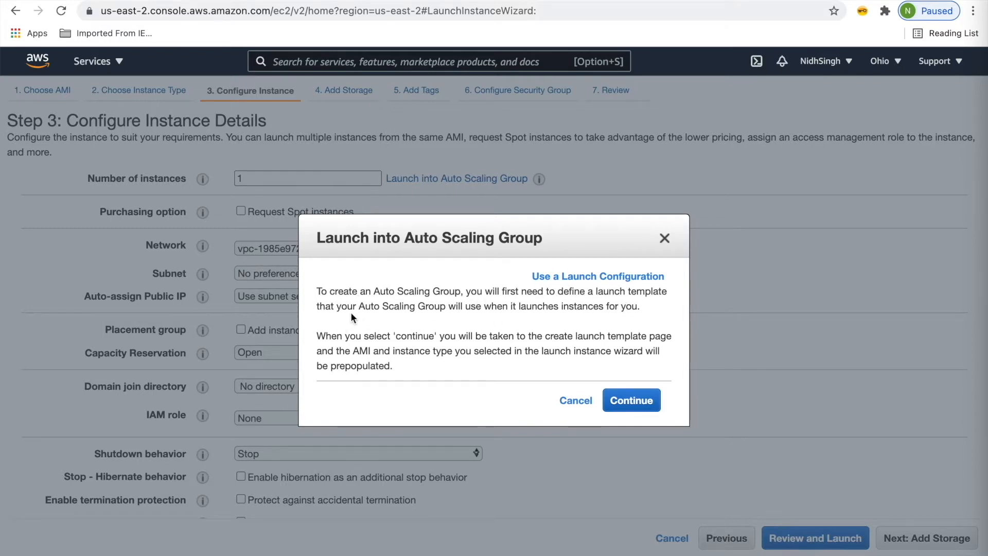
click(624, 401)
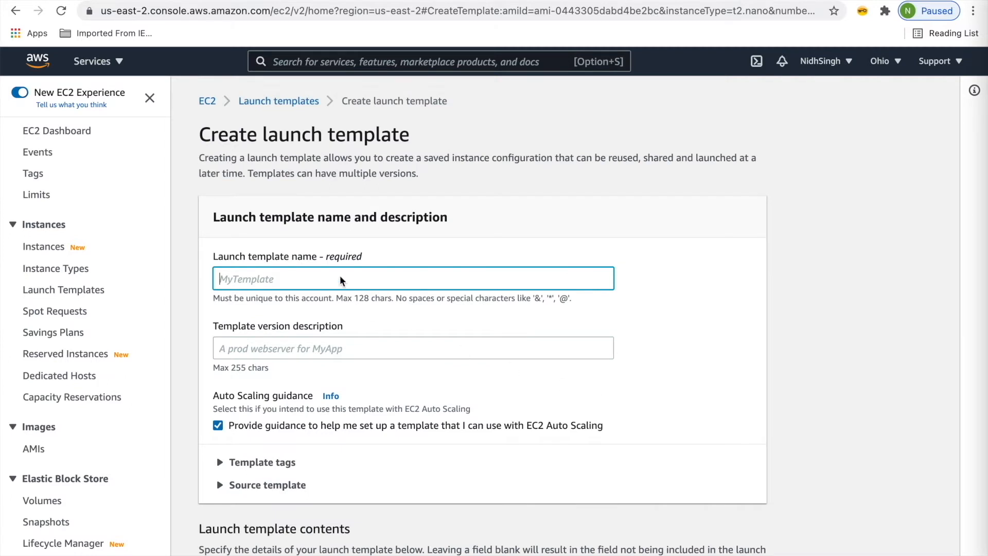
click(340, 275)
text(VM_template)
click(231, 341)
text(Th)
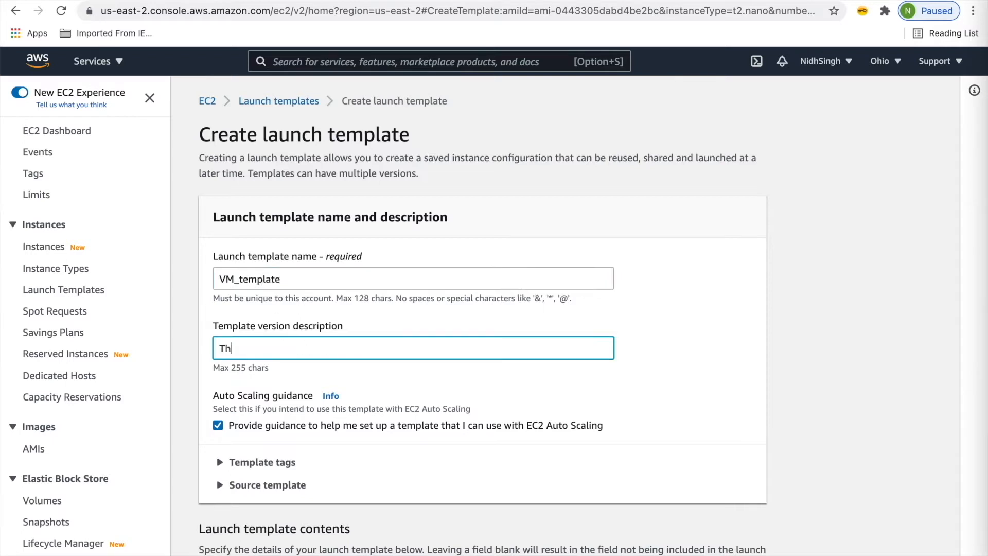
text(is is a demo VM)
- Review the launch template's AMI, instance type, key pair, network, storage, resource tag and network interface settings
scroll(326, 421, down, 5)
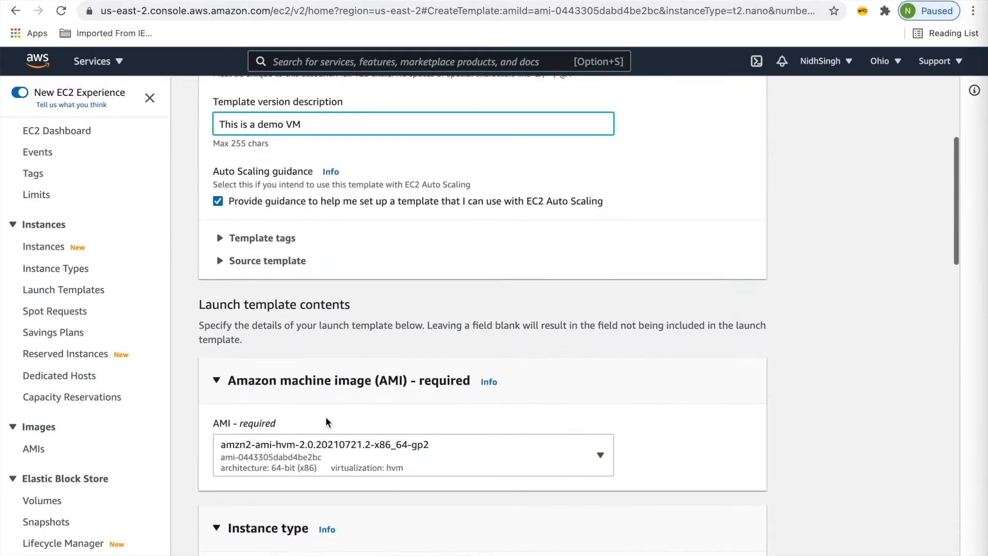
scroll(326, 421, down, 6)
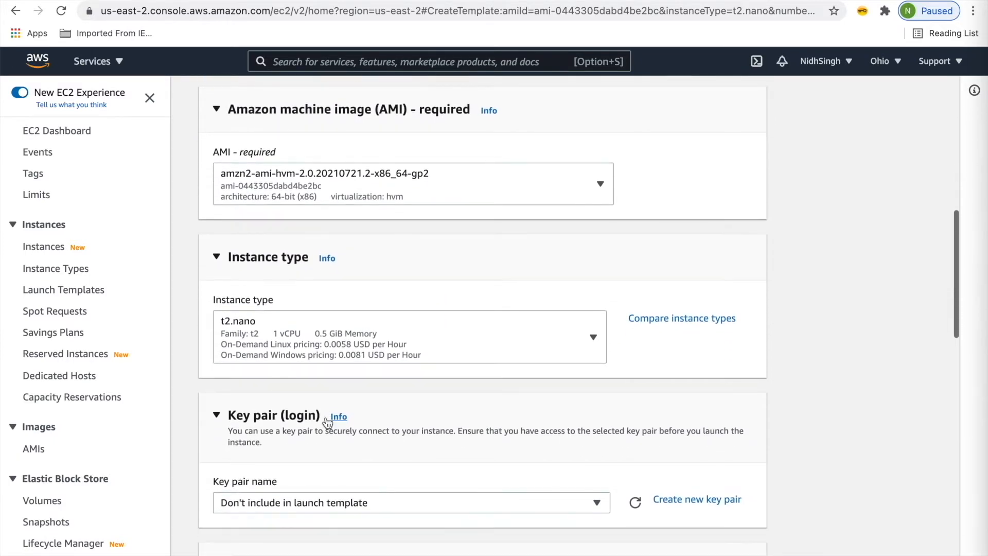
scroll(326, 421, down, 5)
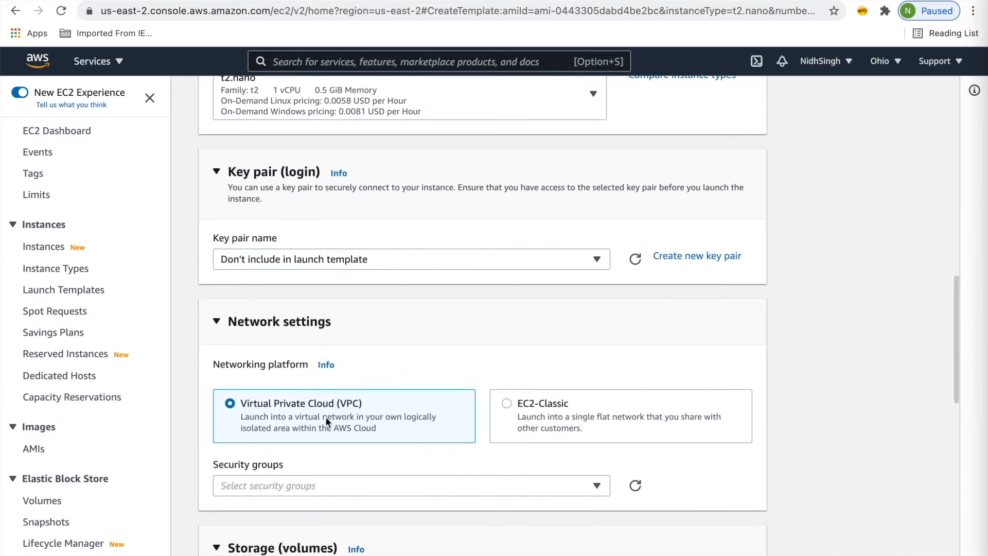
scroll(326, 420, down, 1)
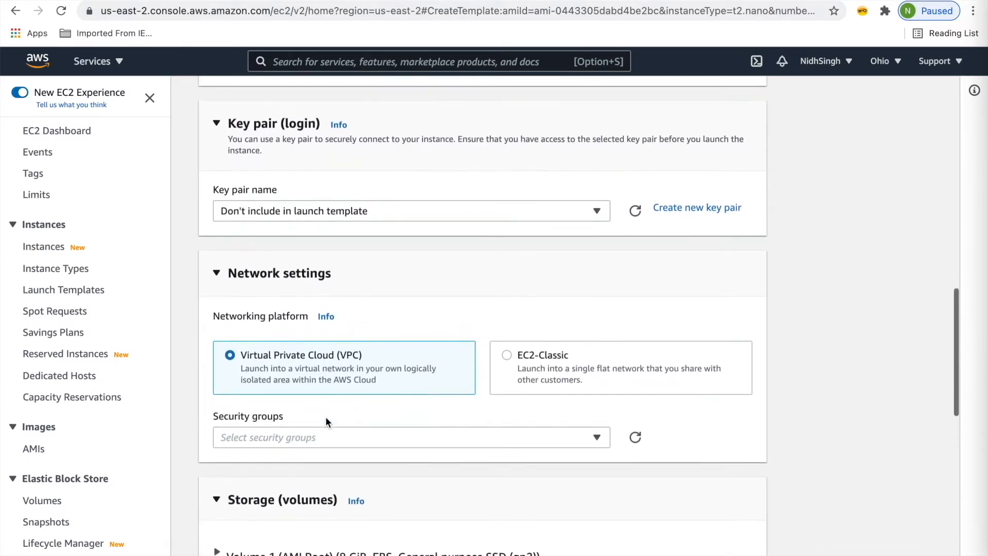
scroll(325, 420, down, 4)
scroll(325, 420, down, 6)
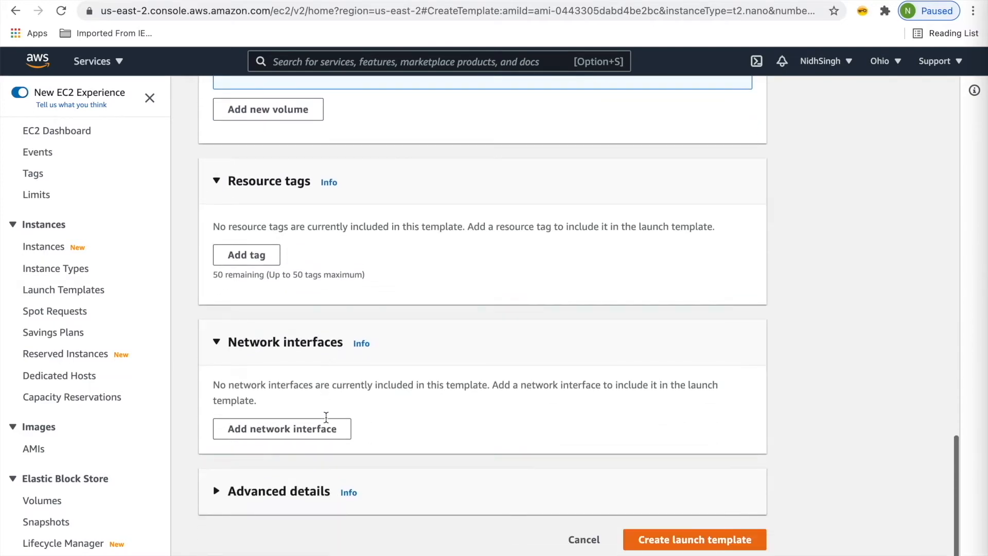
scroll(326, 417, up, 11)
scroll(326, 421, up, 12)
scroll(325, 421, up, 5)
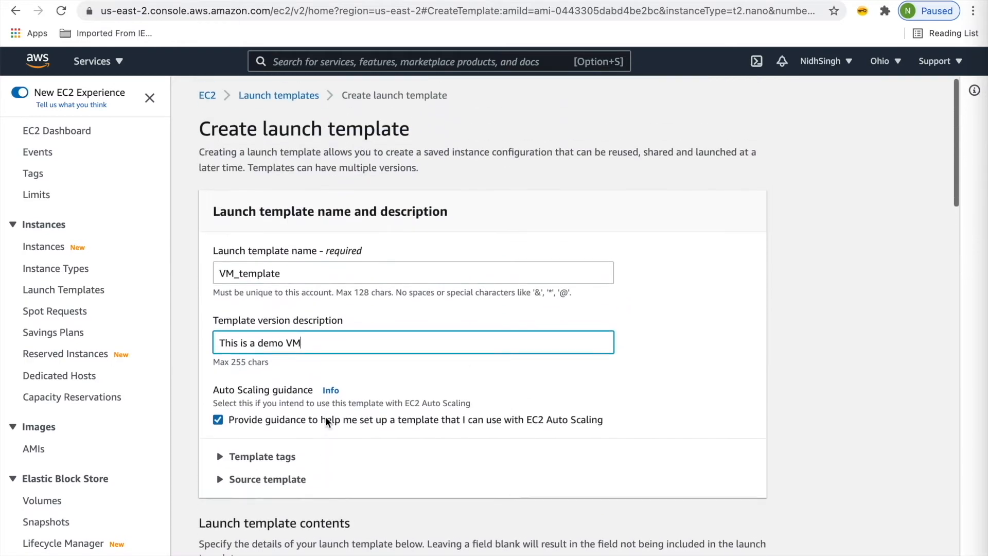
- Expand the template tags and source template sections to examine their options
click(242, 457)
scroll(222, 467, down, 3)
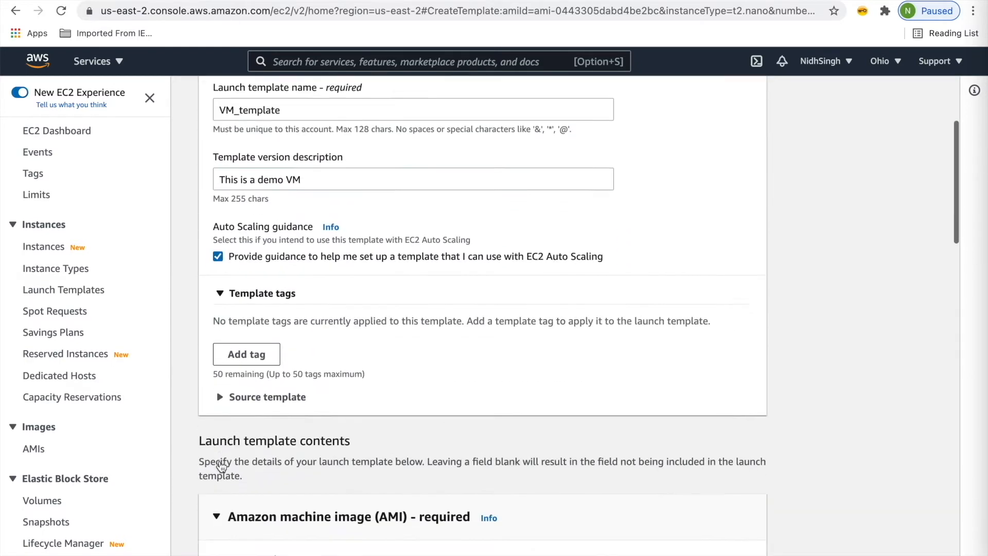
scroll(221, 467, down, 1)
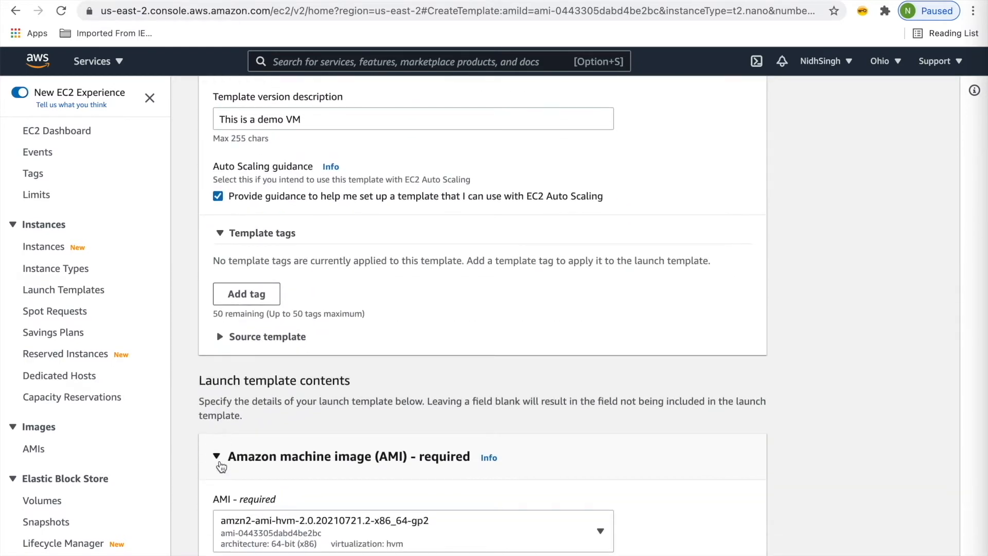
click(219, 336)
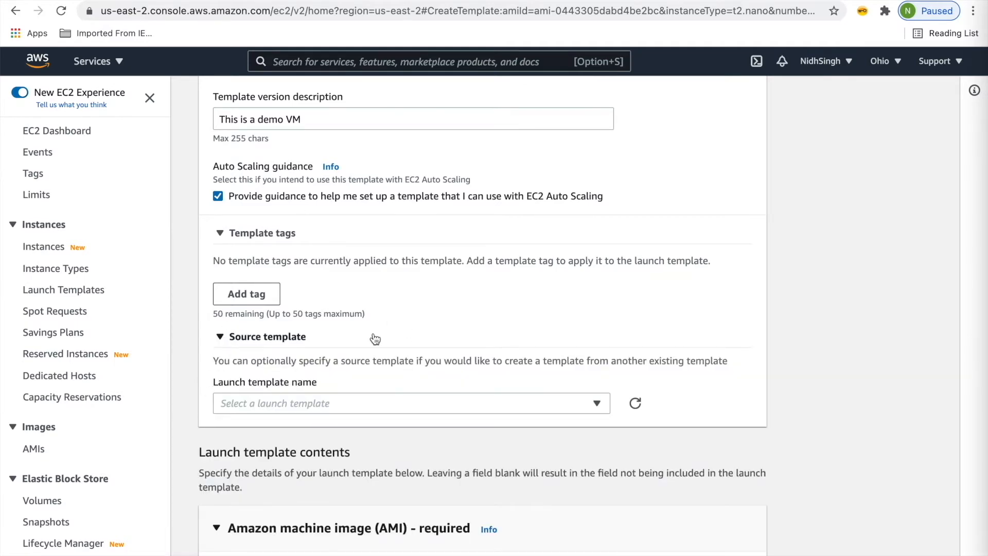
scroll(375, 338, up, 4)
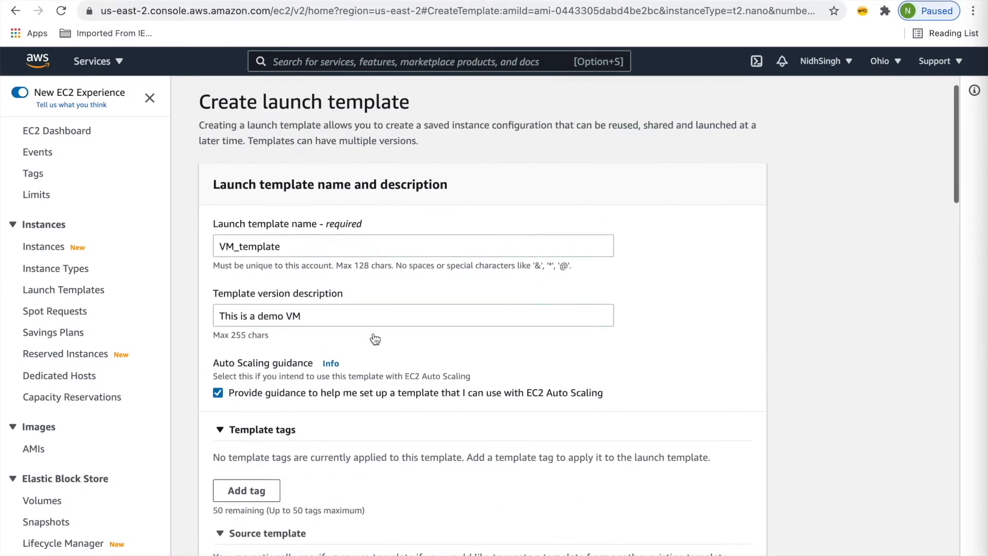
- Check the remaining template settings, keep them as they are, and create the launch template
scroll(375, 339, down, 9)
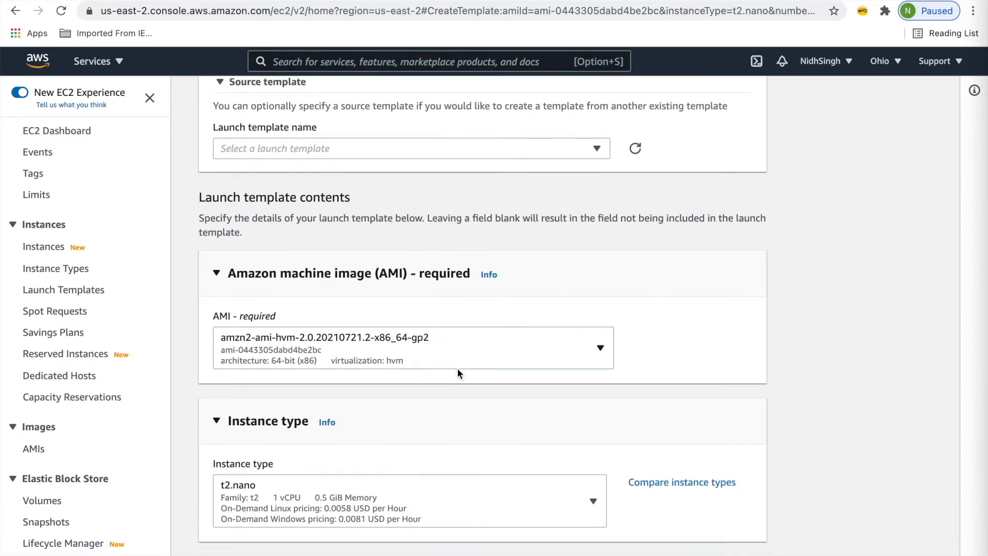
scroll(458, 370, down, 5)
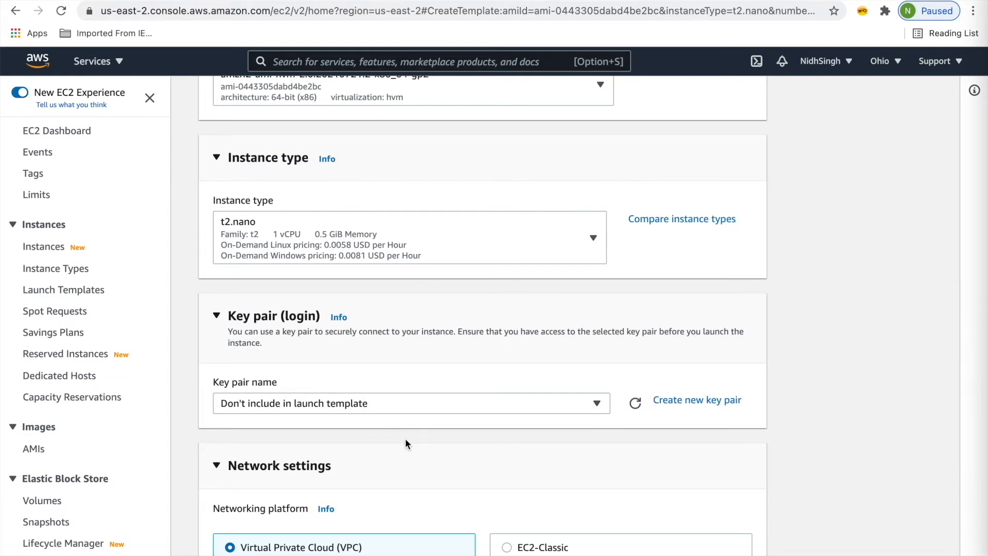
scroll(405, 438, down, 4)
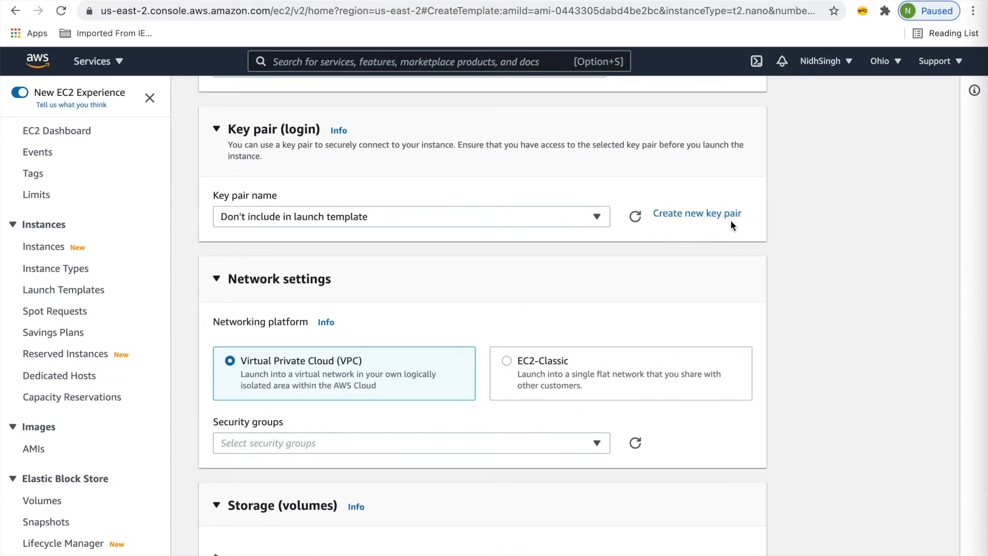
scroll(642, 344, down, 5)
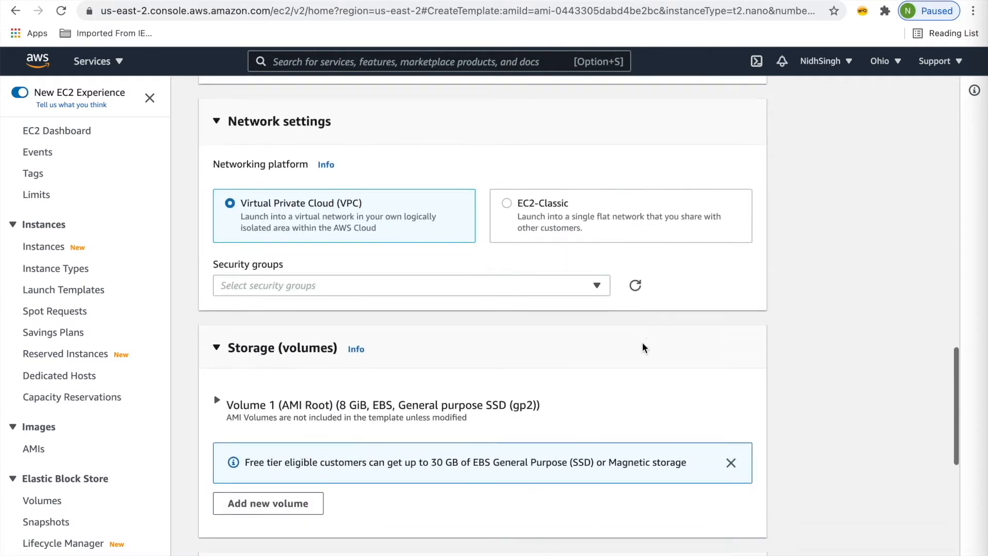
scroll(644, 348, down, 3)
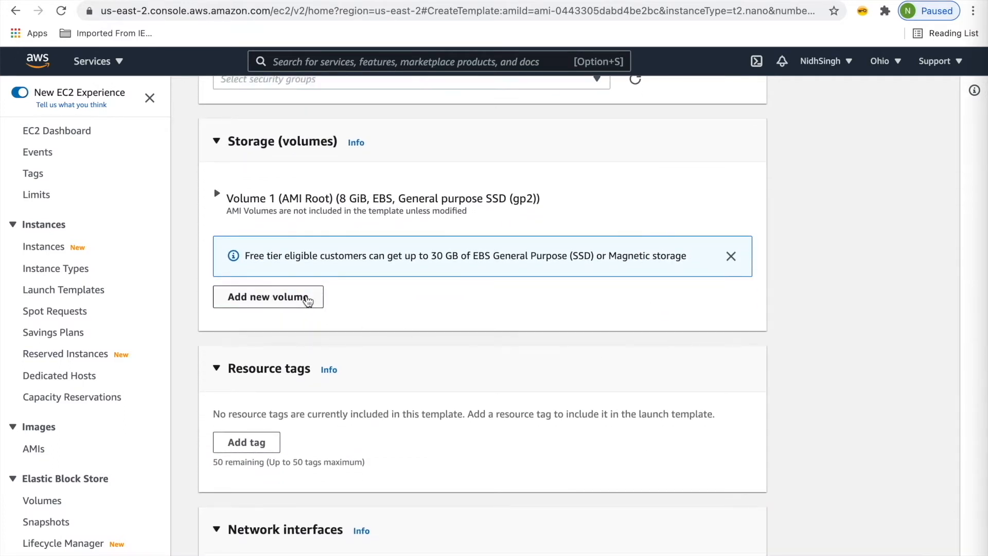
scroll(308, 302, down, 4)
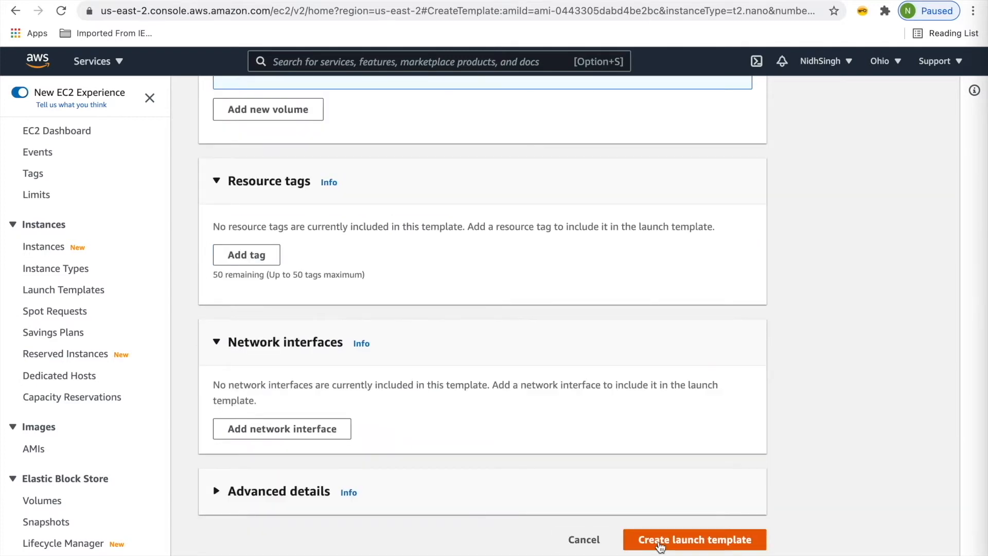
click(663, 539)
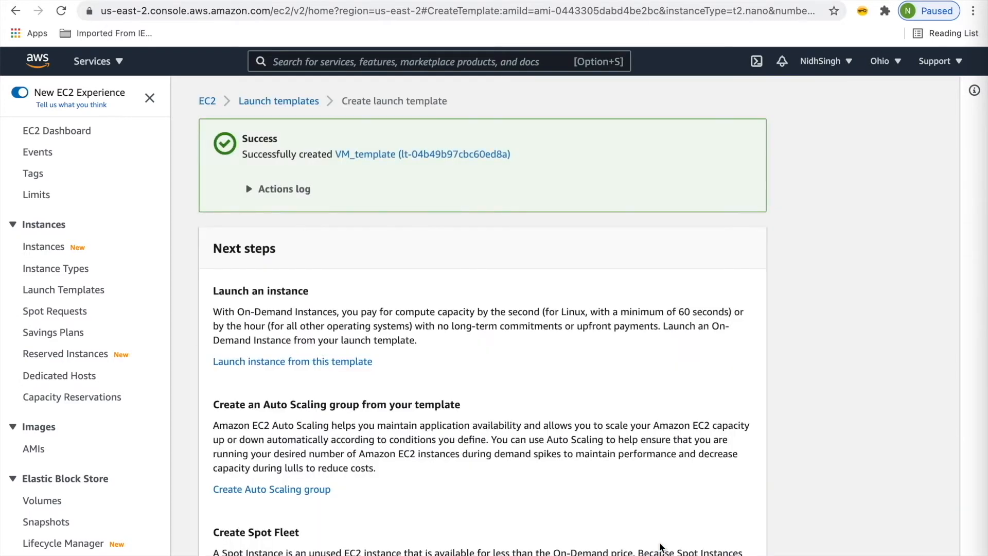
- Start creating an Auto Scaling group from the new launch template and review the VM_template details
scroll(661, 547, down, 4)
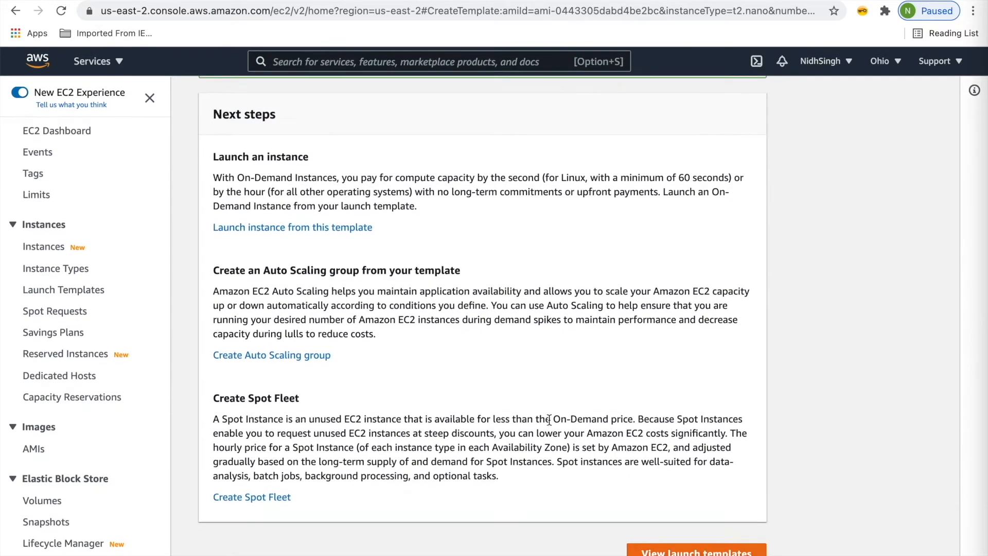
click(324, 353)
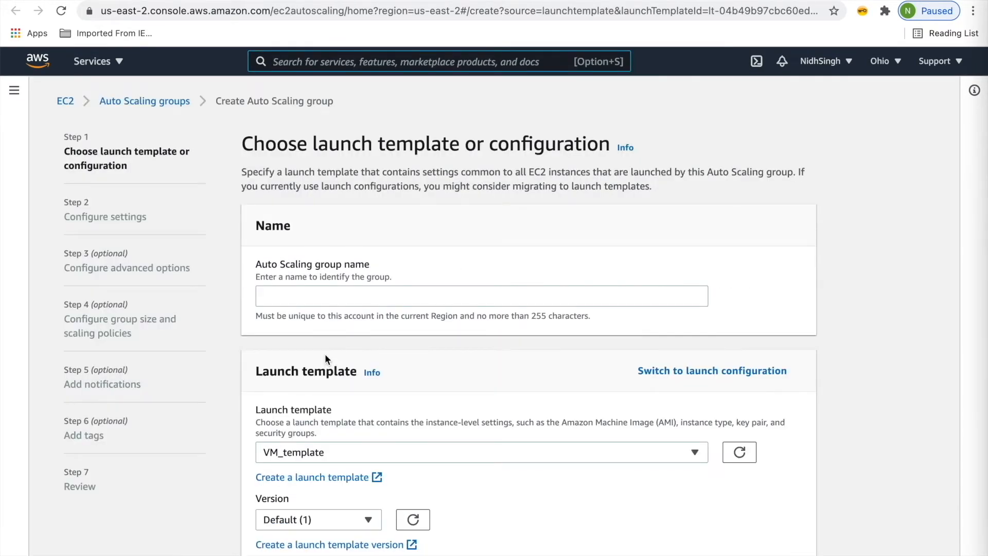
scroll(325, 356, down, 3)
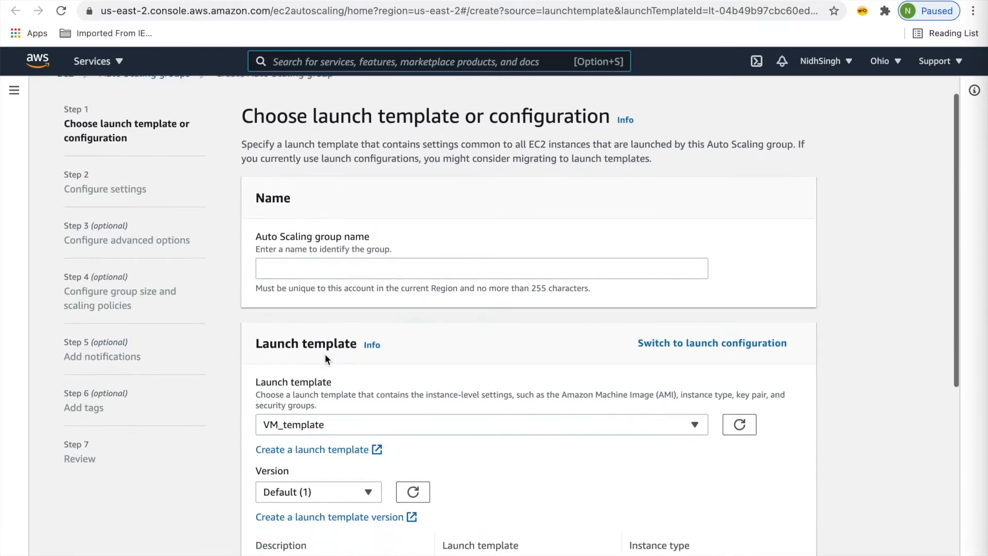
scroll(325, 356, down, 5)
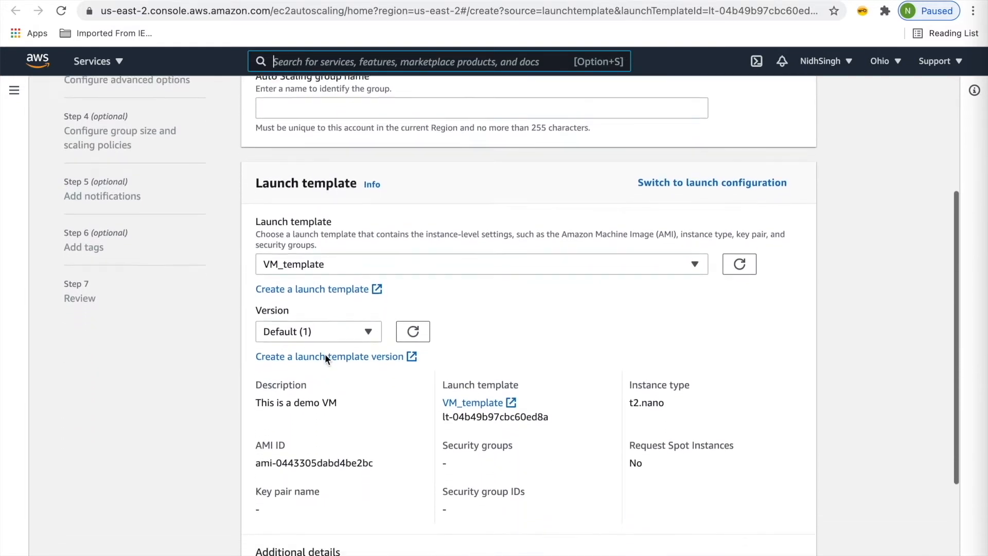
scroll(326, 357, down, 4)
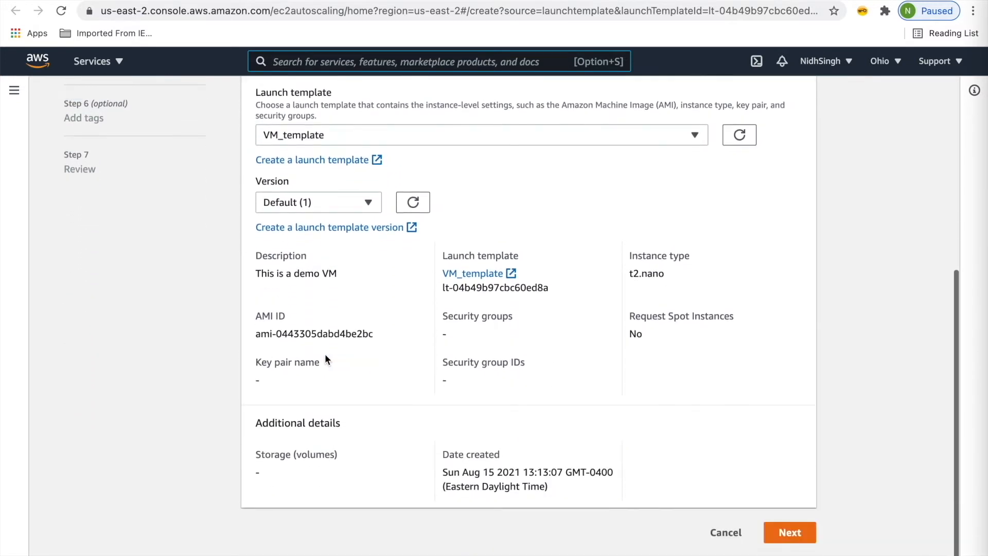
- Name the Auto Scaling group VM_Group, keep VM_template with version Default (1), and proceed to the settings
click(800, 533)
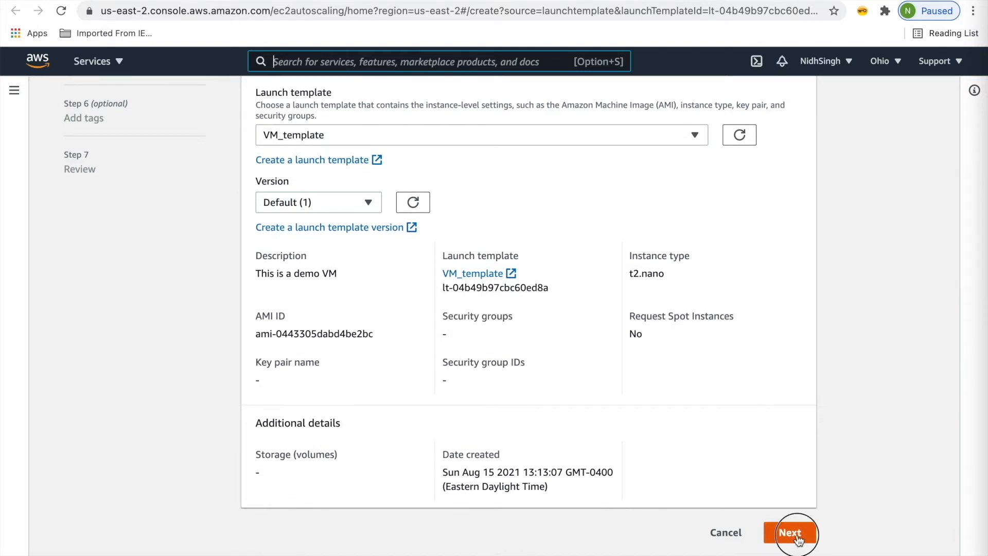
scroll(797, 540, down, 2)
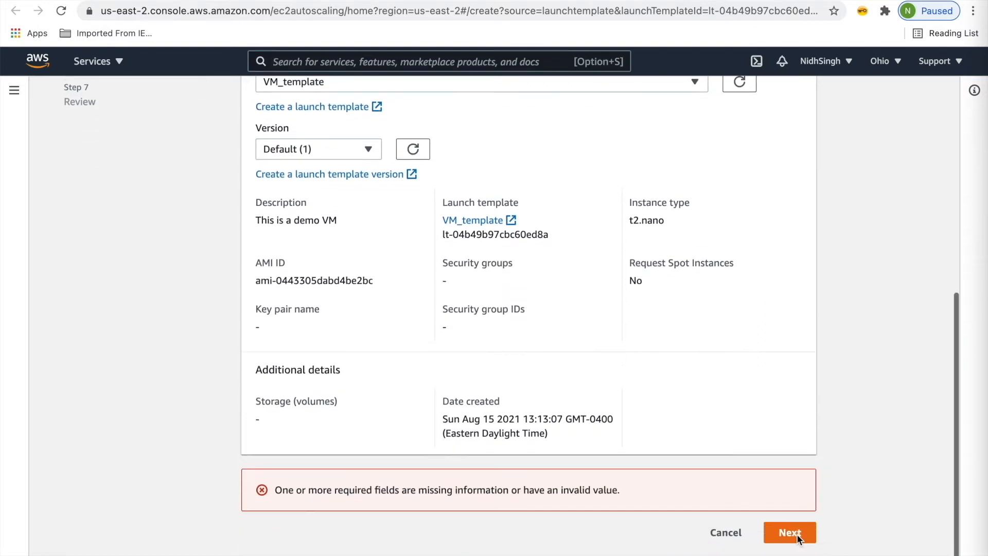
scroll(797, 540, up, 4)
scroll(798, 540, up, 5)
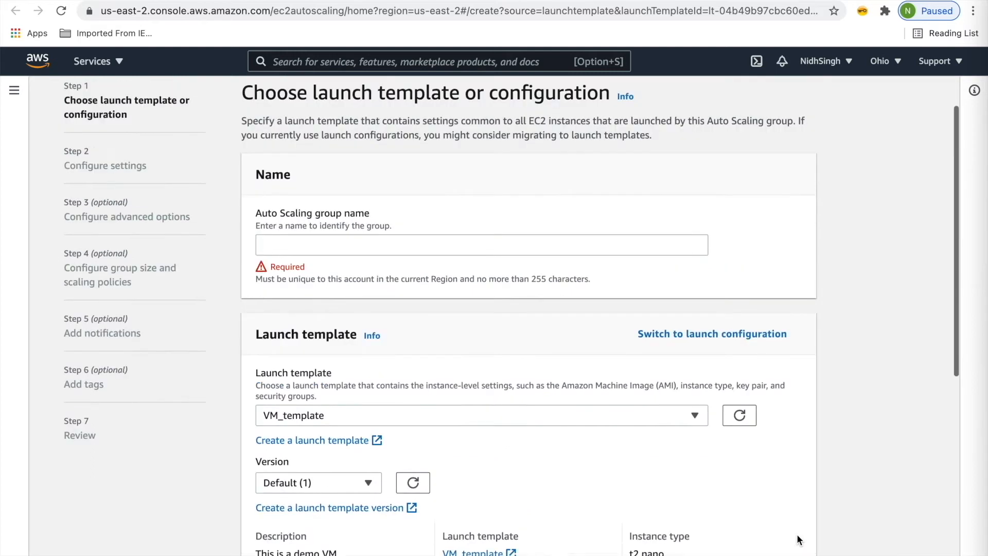
click(302, 298)
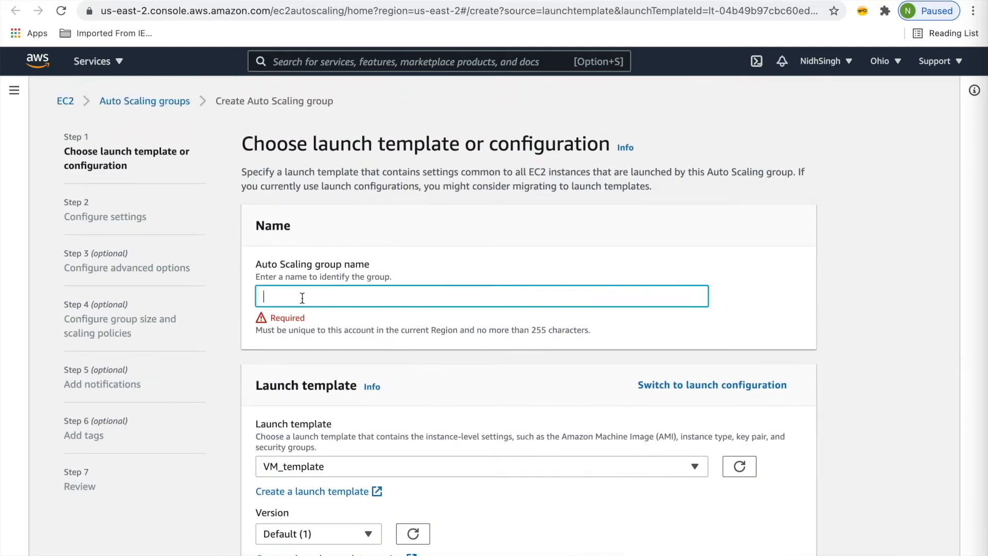
text(VM_Group)
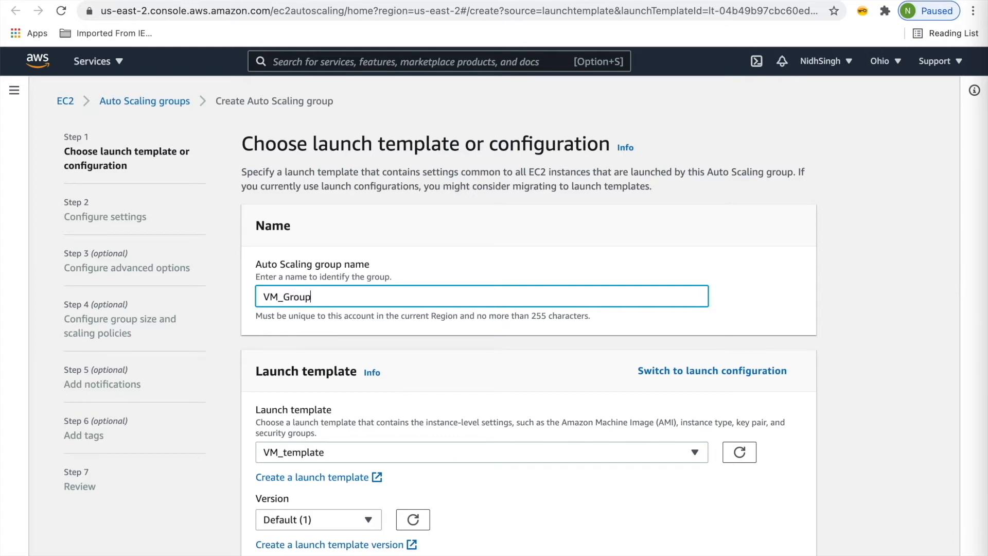
scroll(407, 403, down, 2)
scroll(407, 403, down, 3)
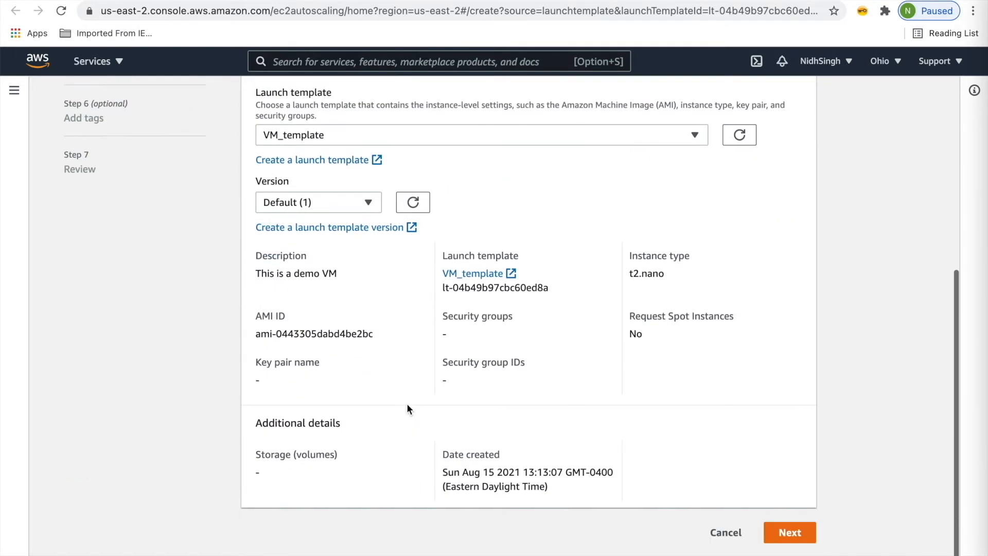
click(780, 535)
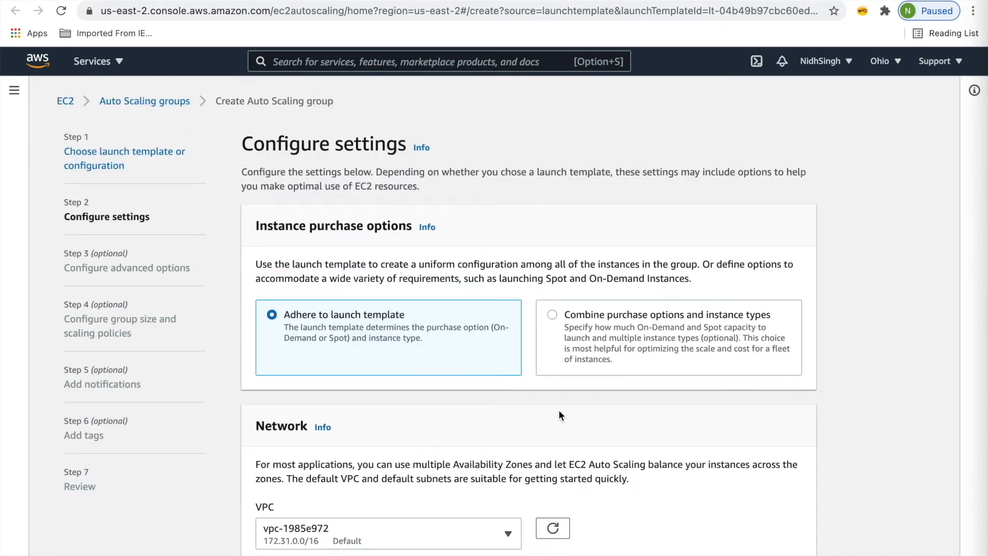
- Keep the group adhering to the launch template, add the us-east-2a subnet in the default VPC, and proceed to the advanced options
scroll(533, 404, down, 3)
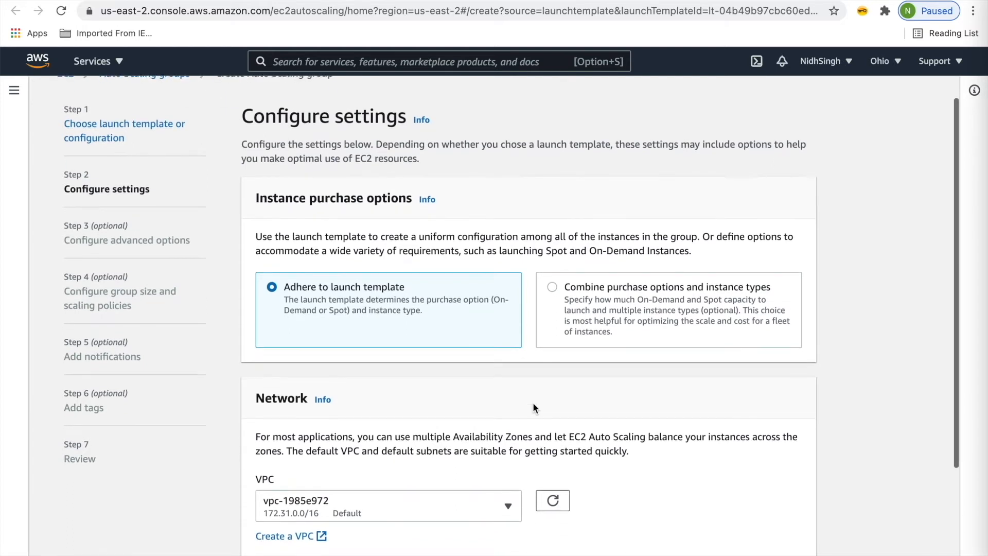
scroll(534, 405, down, 3)
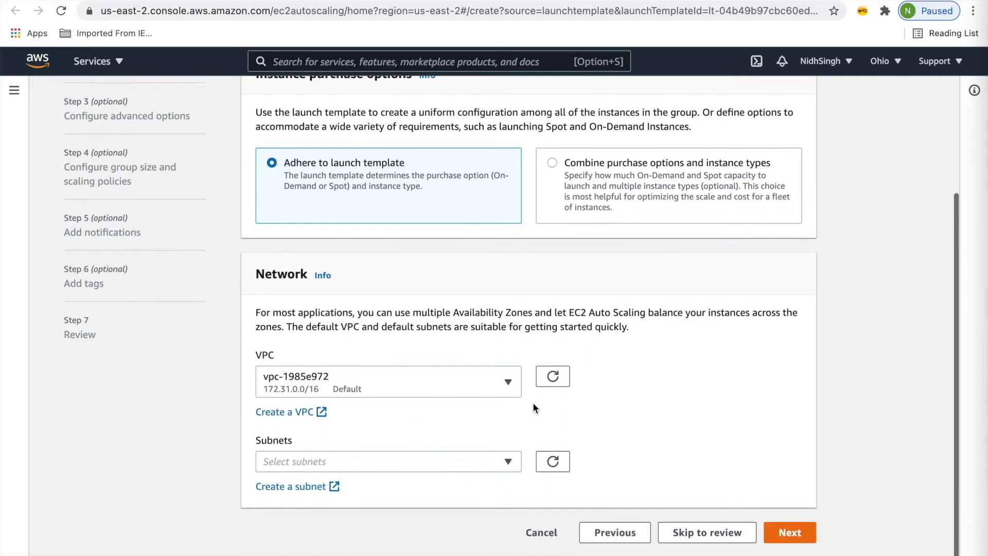
click(766, 532)
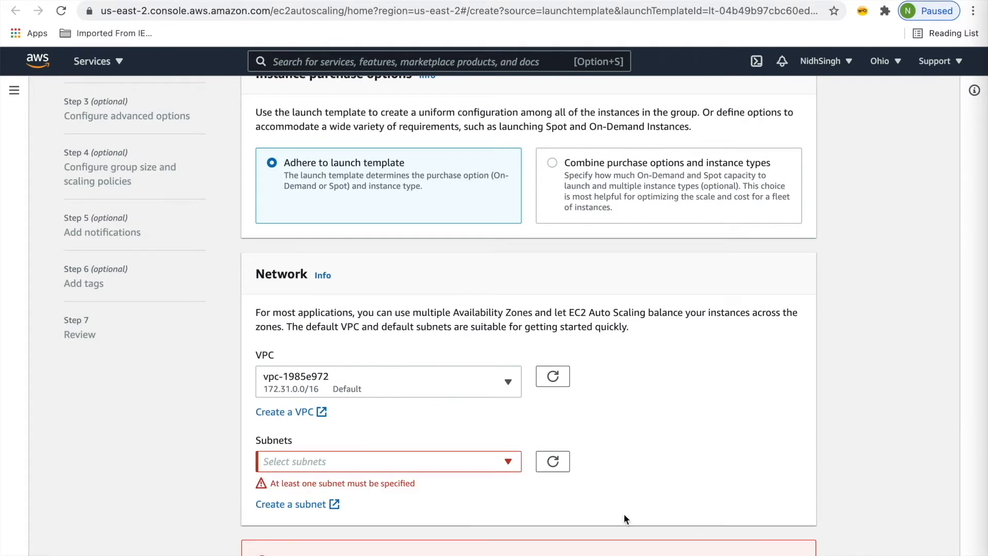
click(488, 468)
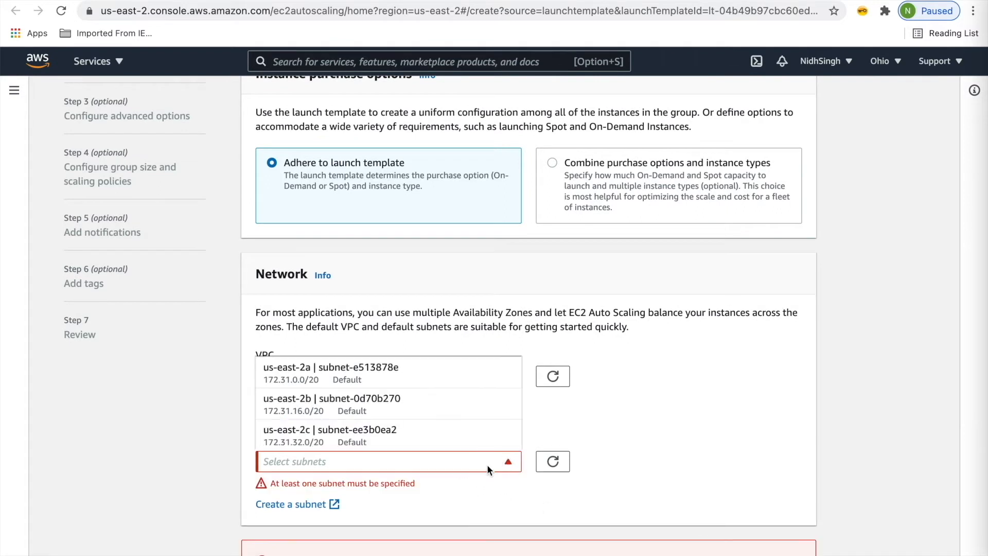
click(419, 370)
click(573, 492)
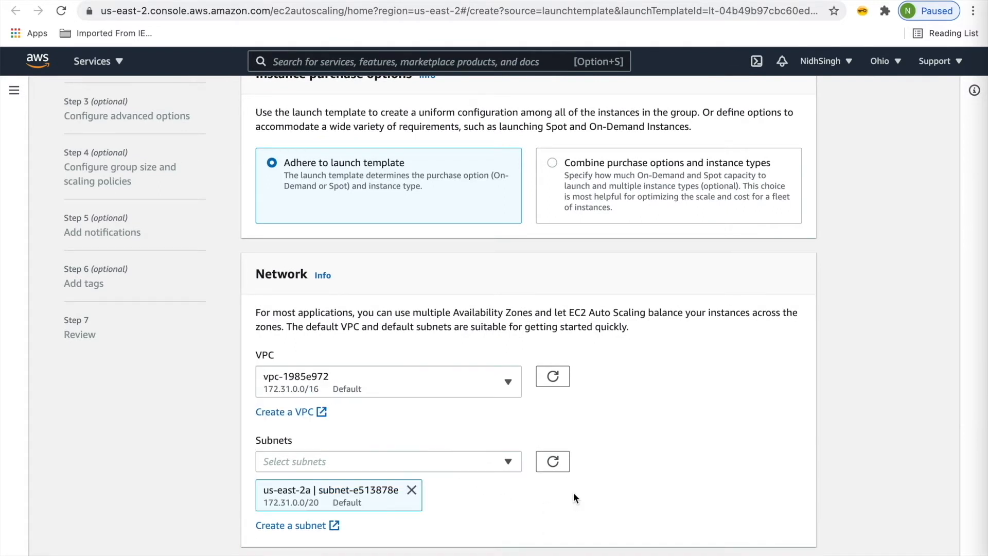
scroll(574, 498, down, 1)
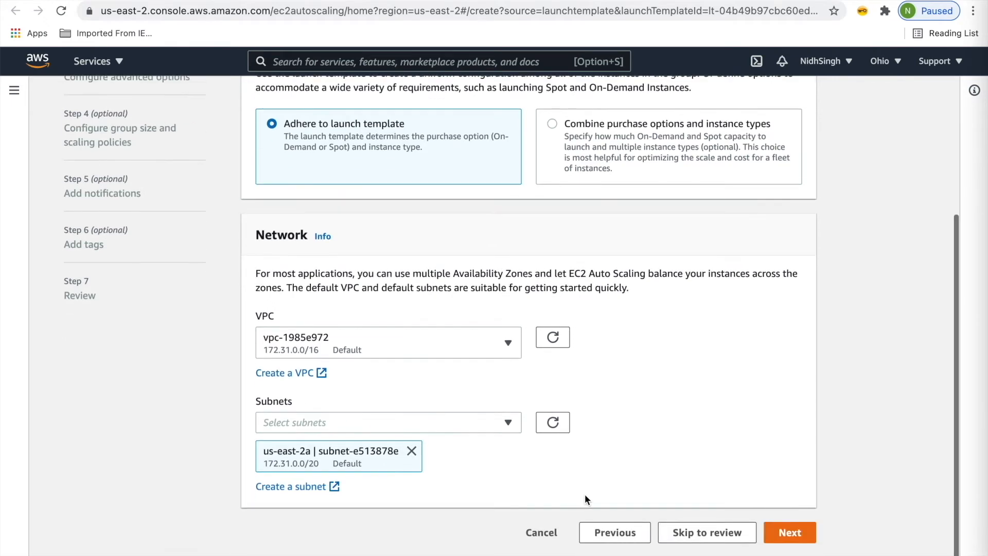
click(784, 543)
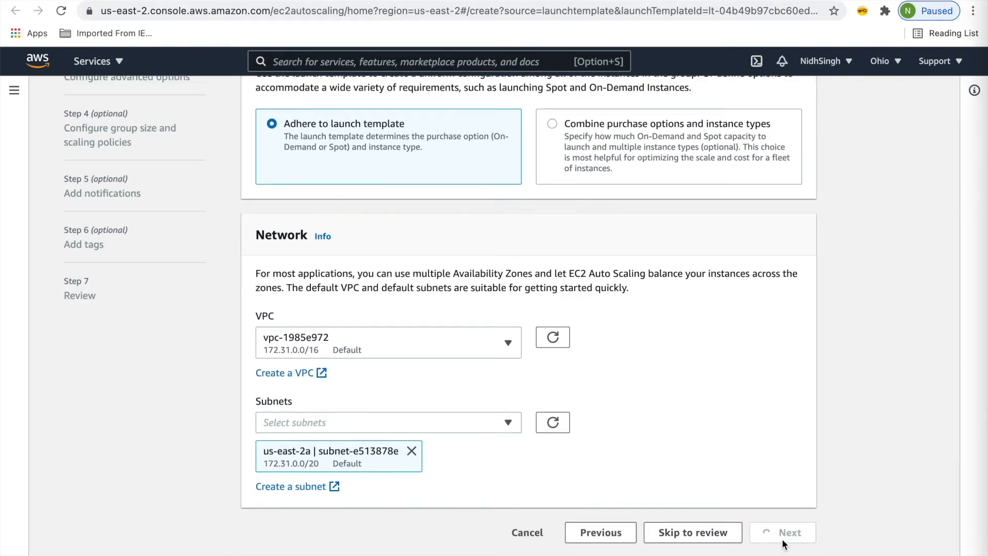
- Review the load balancing and health check grace period settings, keep the defaults, and proceed to group size and scaling policies
scroll(656, 483, down, 5)
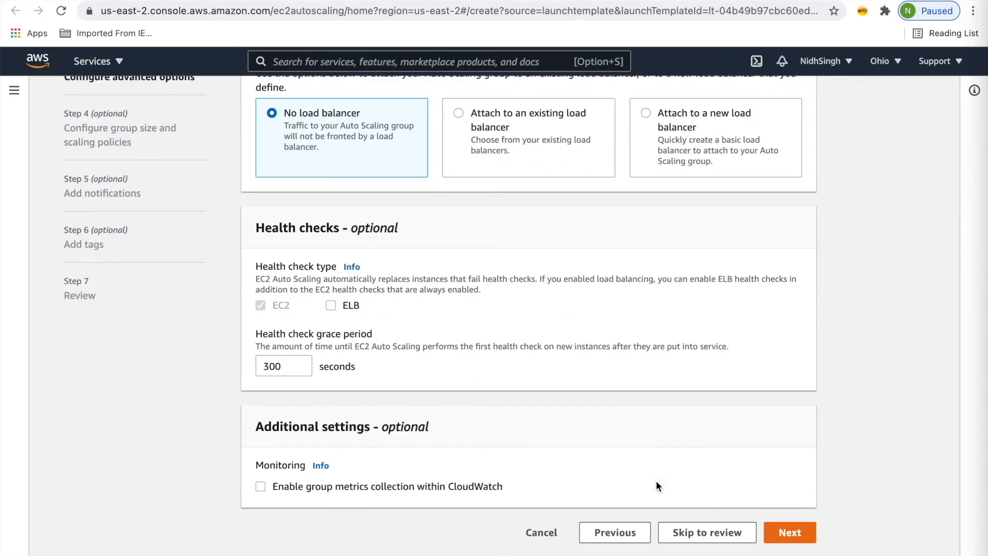
click(251, 331)
drag(251, 333, 371, 330)
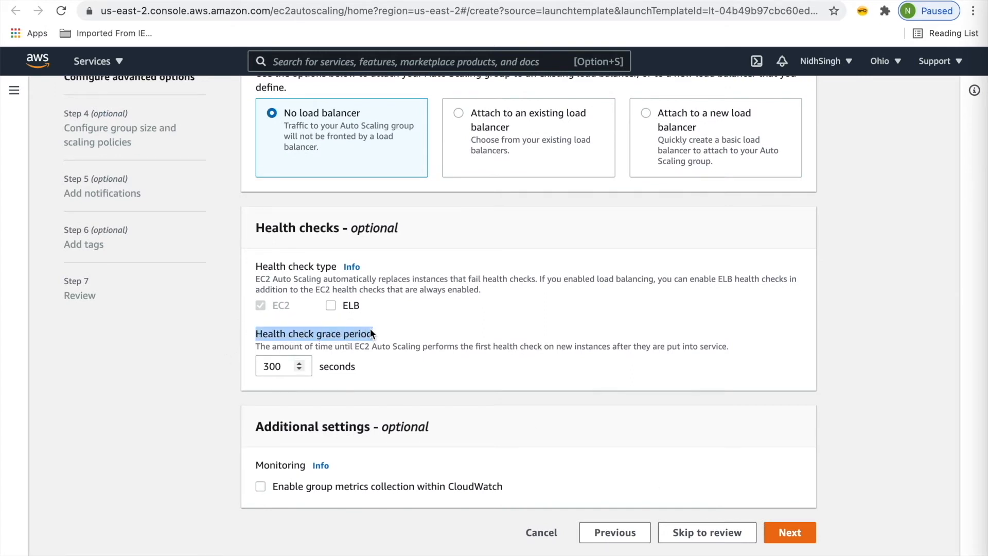
click(477, 348)
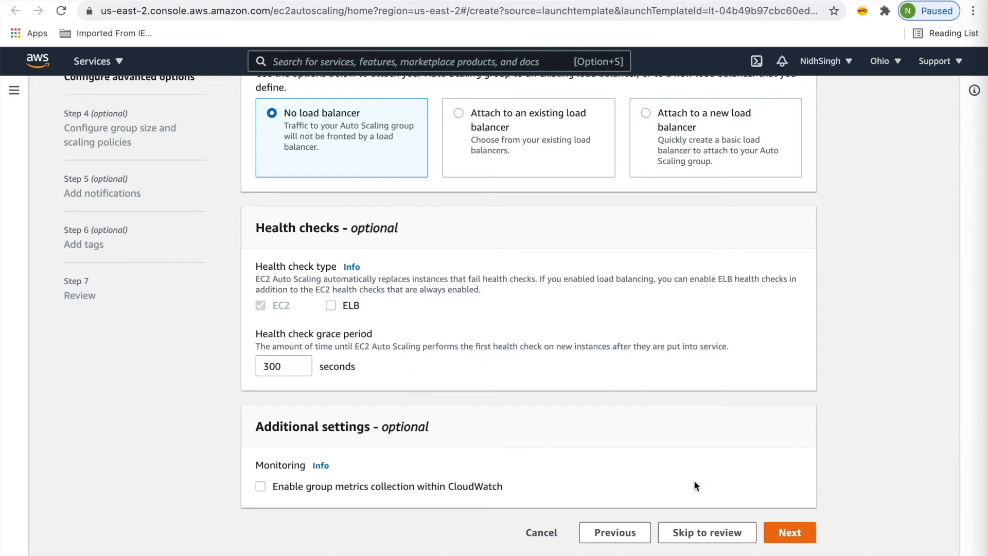
click(767, 530)
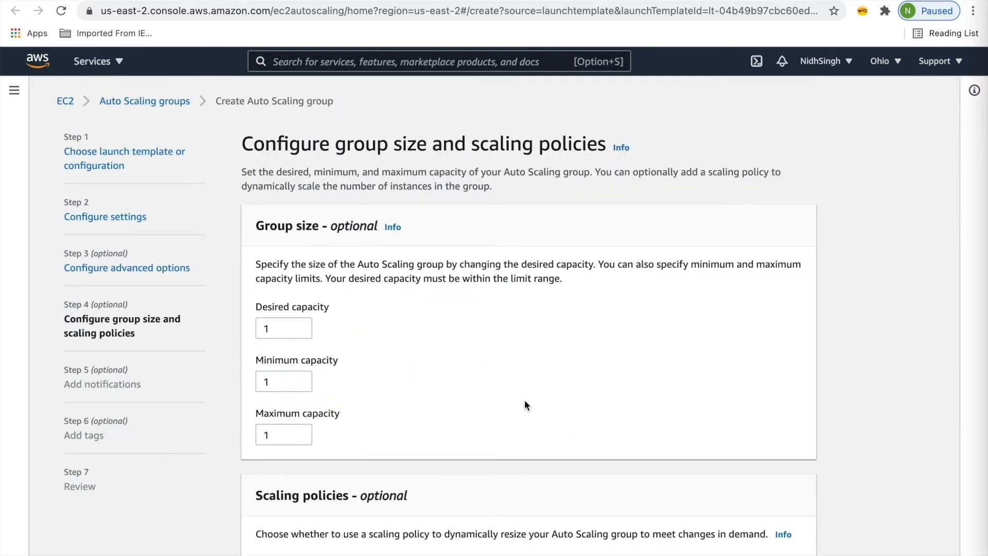
- Set the group's maximum capacity to 5, keep the scaling policy as None, and proceed to notifications
scroll(524, 405, down, 2)
click(267, 357)
double_click(260, 357)
text(5)
click(494, 363)
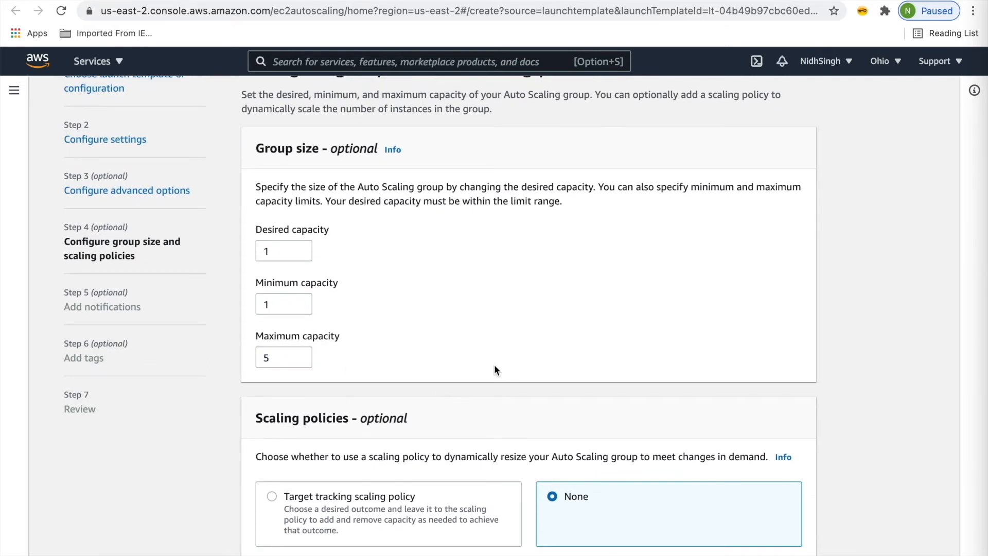
scroll(494, 365, down, 3)
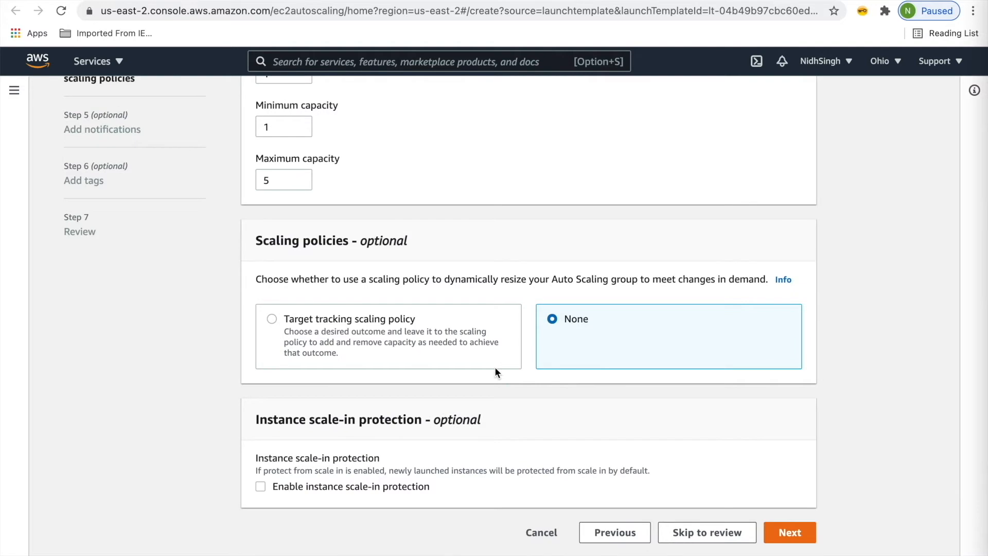
click(796, 530)
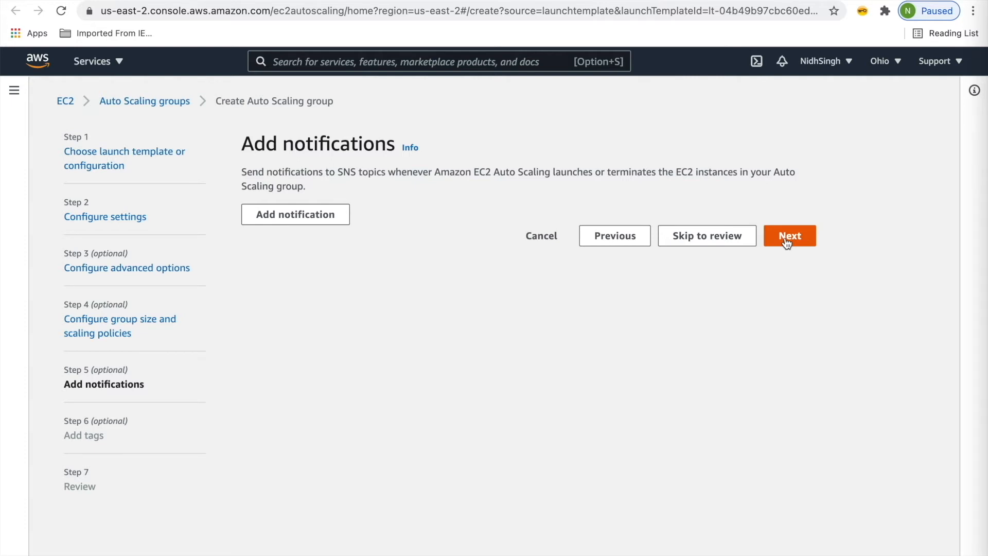
- Add a notification for all four event types that creates a new SNS topic named VM_Auto_Scale
click(316, 220)
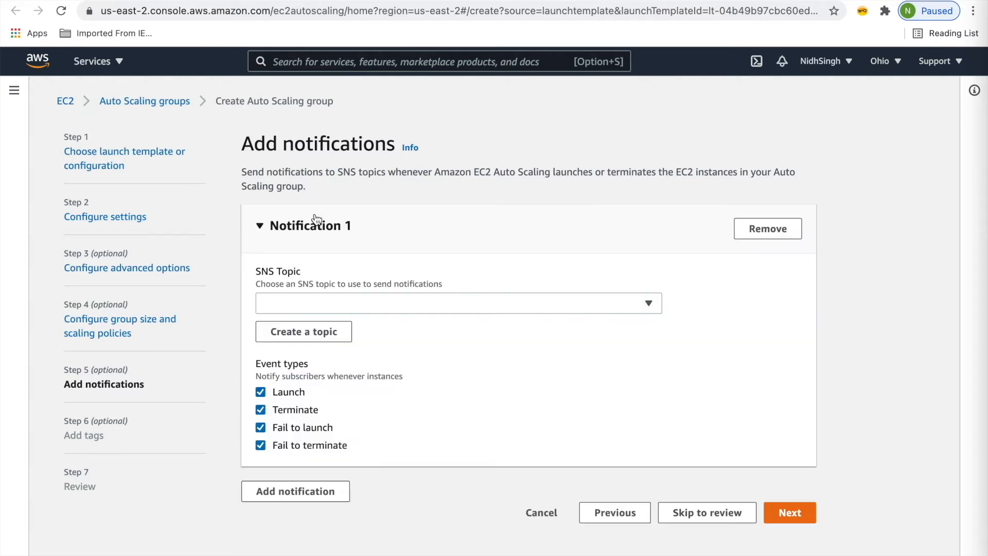
click(294, 308)
click(292, 298)
click(290, 334)
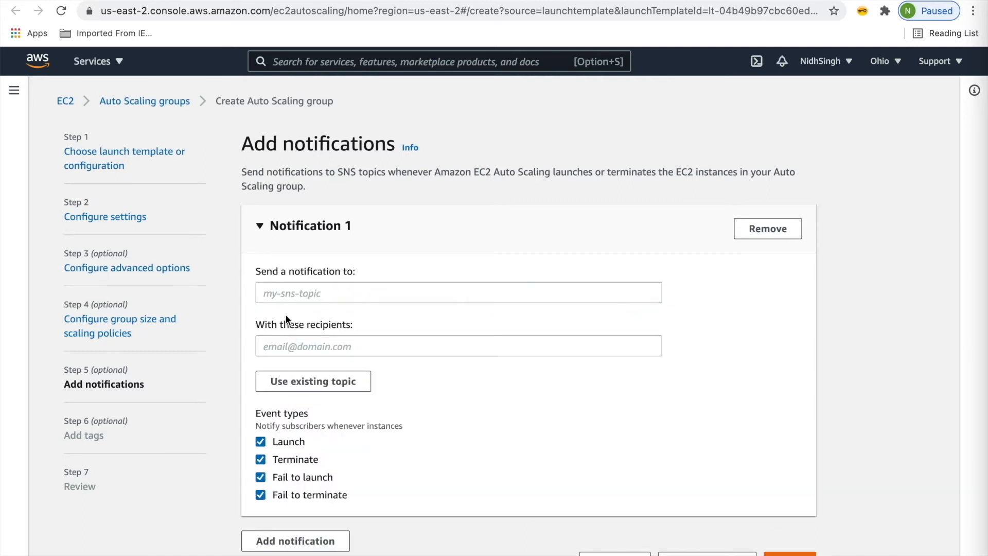
click(285, 293)
text(VM_Auto_)
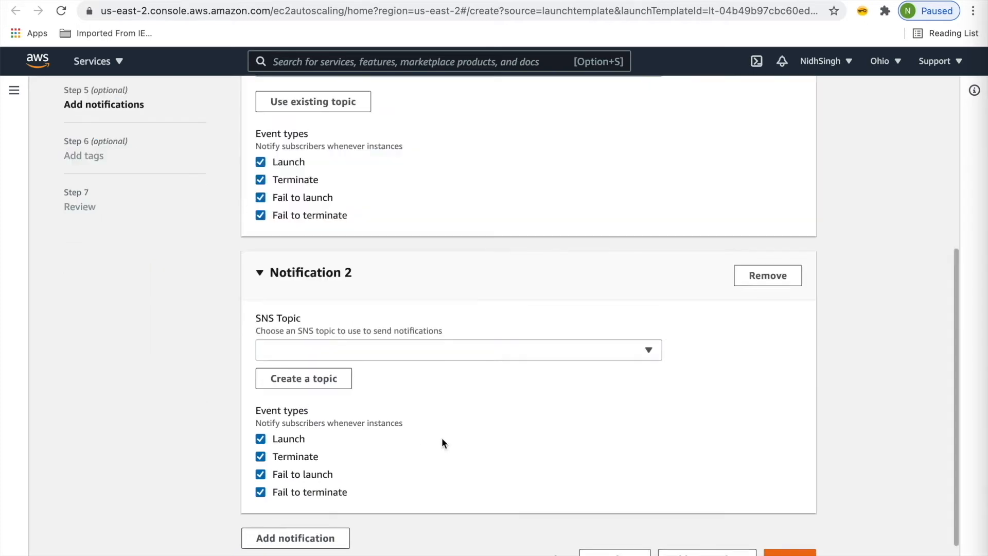
- Check both notifications and remove the empty second one
scroll(441, 437, up, 5)
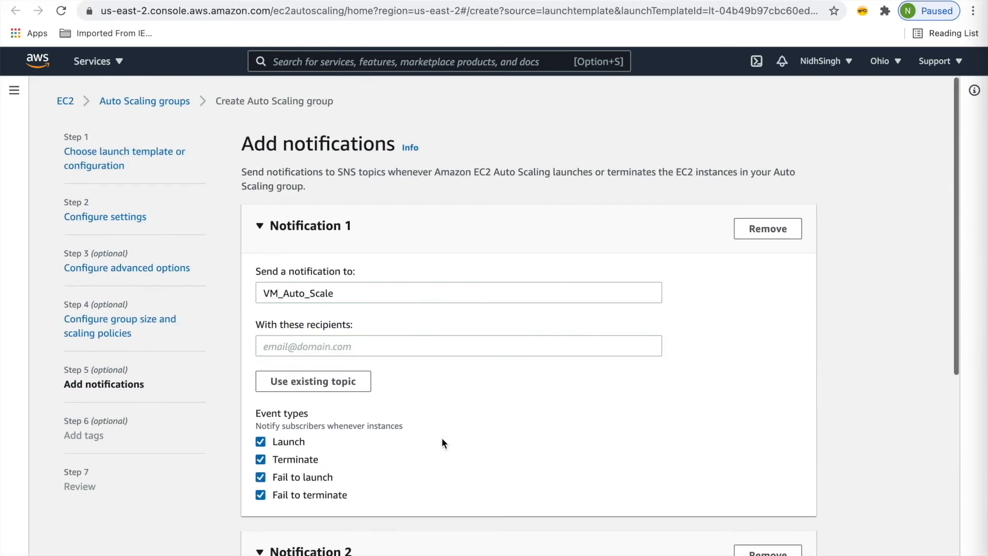
scroll(442, 439, down, 6)
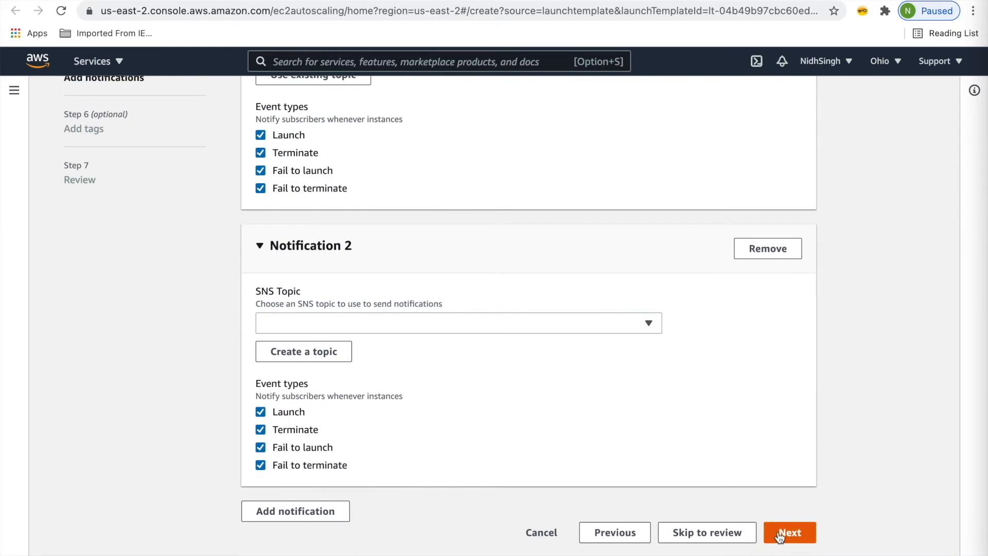
click(780, 535)
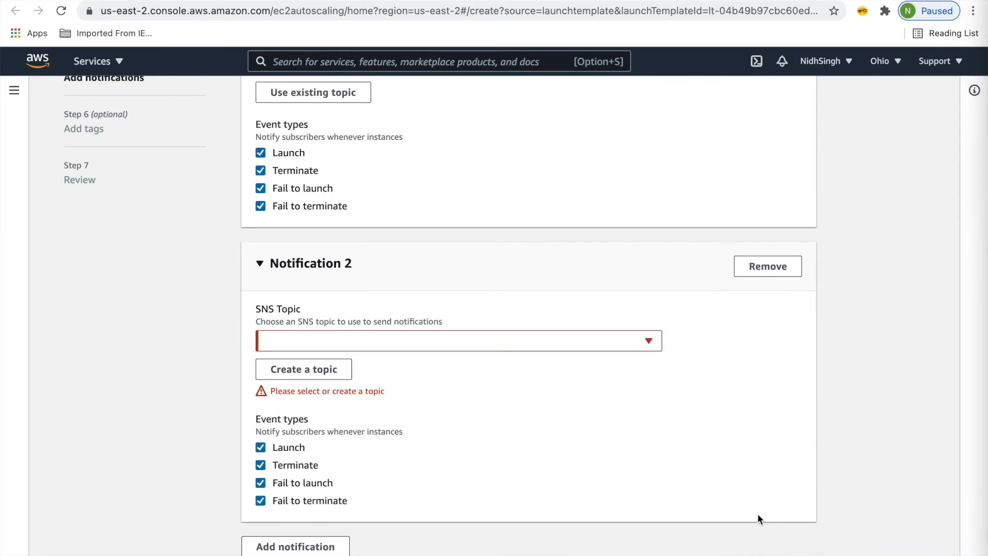
click(761, 266)
- Enter the recipient's e-mail address for the VM_Auto_Scale topic, then proceed to the review without adding any tags
click(355, 295)
scroll(355, 295, up, 1)
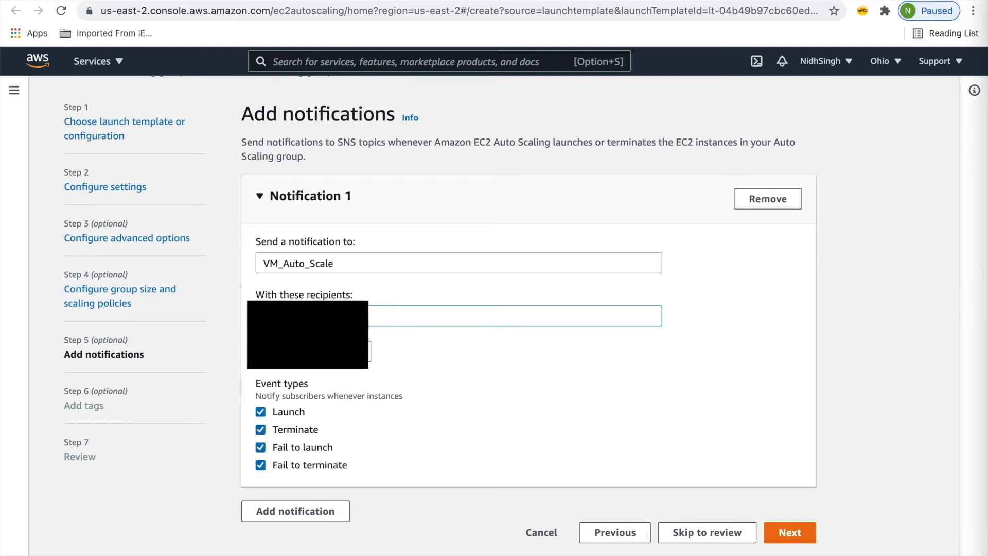
text(m)
click(850, 517)
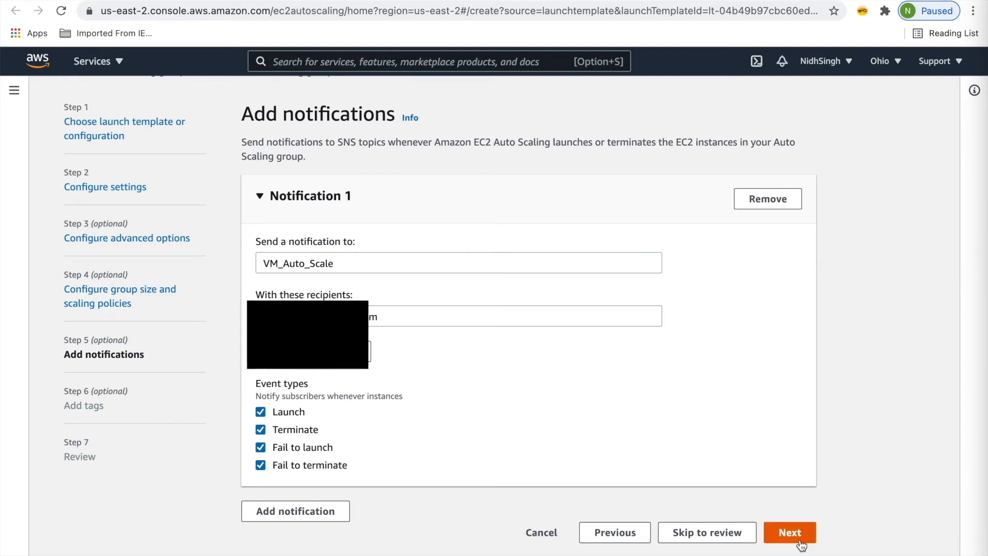
click(790, 532)
click(787, 420)
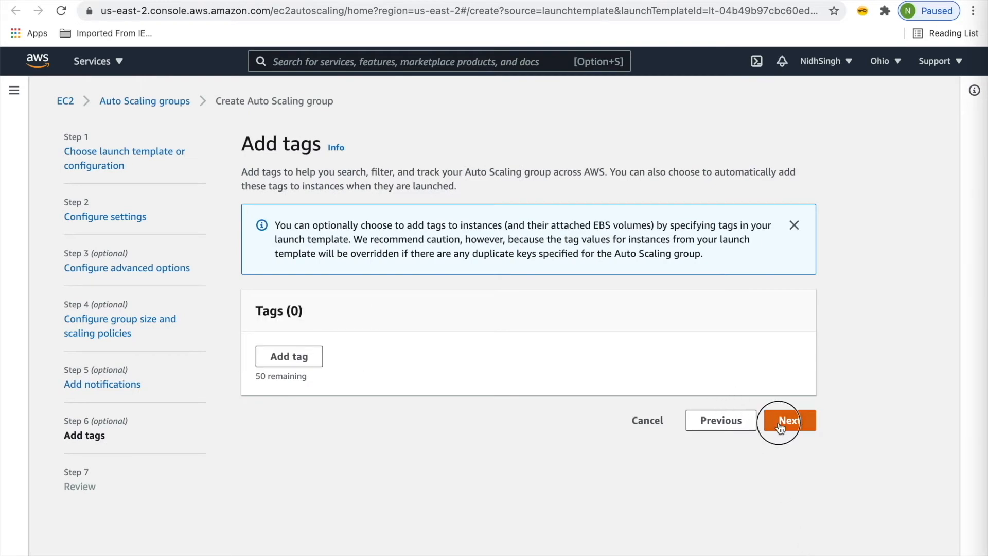
- Review the configured settings and create the Auto Scaling group
scroll(602, 452, down, 20)
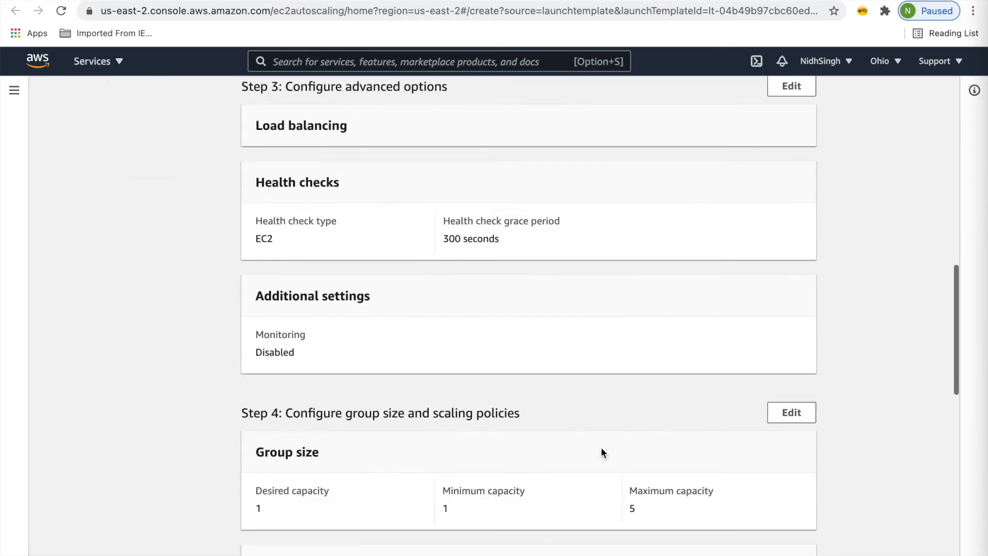
scroll(601, 447, down, 3)
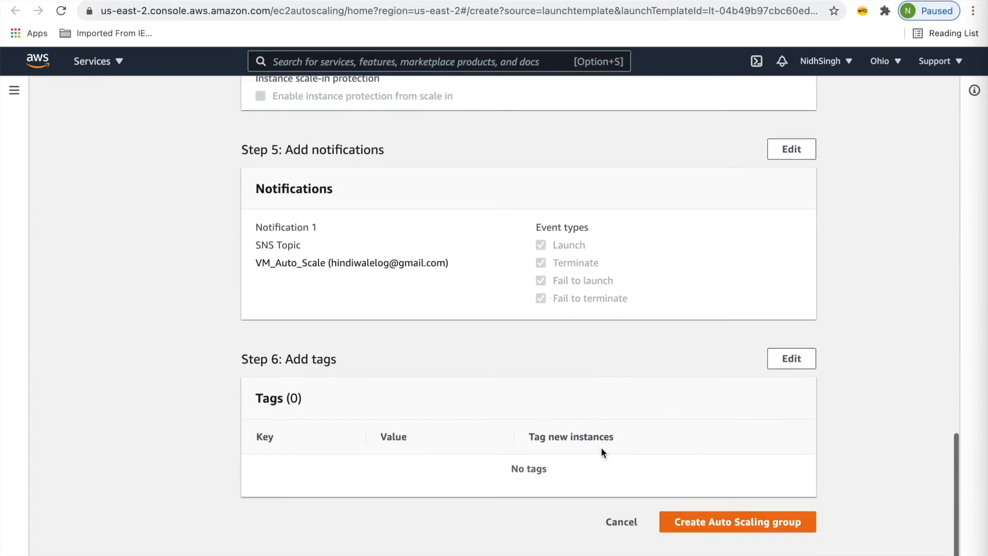
click(696, 522)
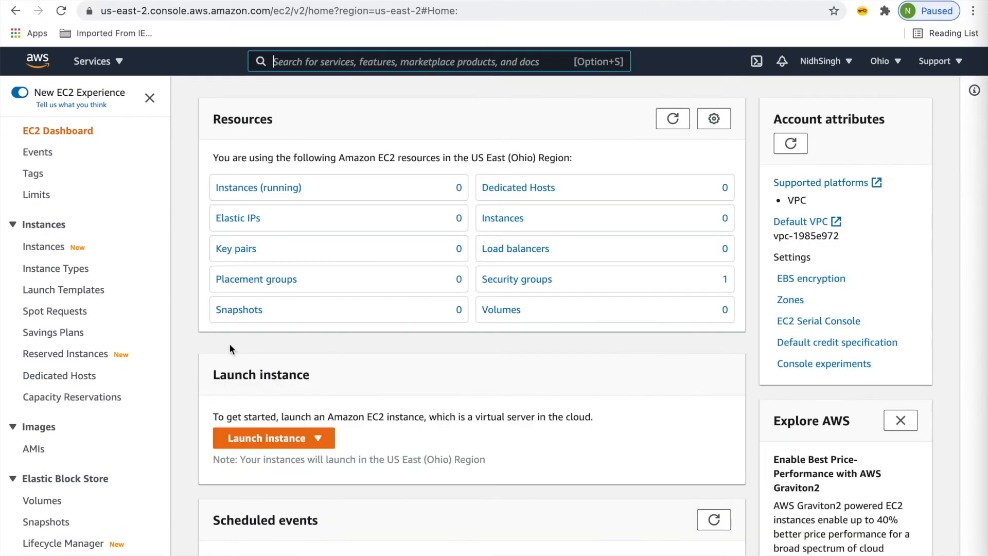
- From the EC2 dashboard, list the instances and open the summary of the t2.nano instance
scroll(229, 343, down, 3)
scroll(229, 344, up, 1)
click(45, 247)
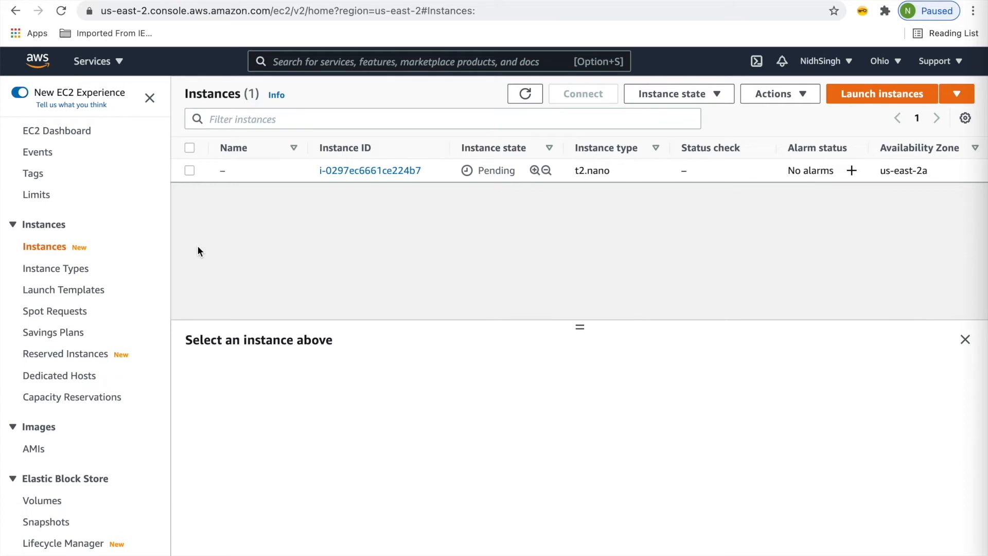
click(330, 170)
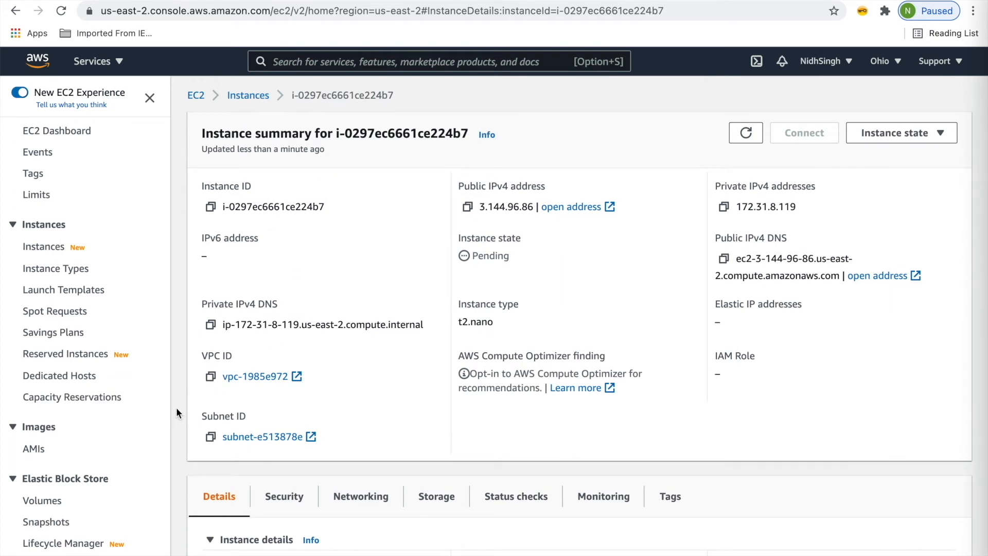
- Read through the t2.nano instance's details, including platform, AMI, host and placement information
scroll(177, 410, down, 5)
scroll(176, 410, down, 5)
scroll(177, 412, down, 5)
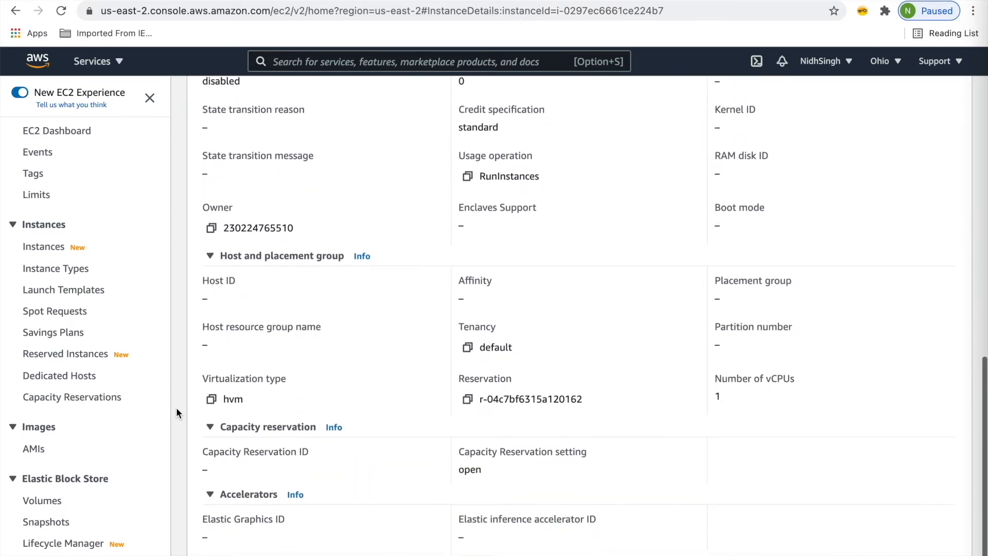
scroll(177, 412, up, 10)
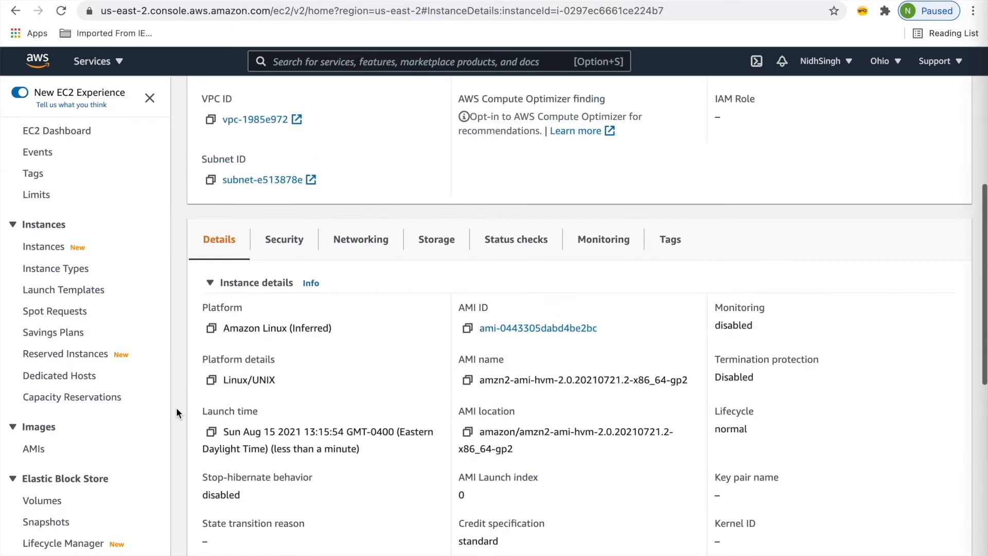
scroll(176, 411, up, 4)
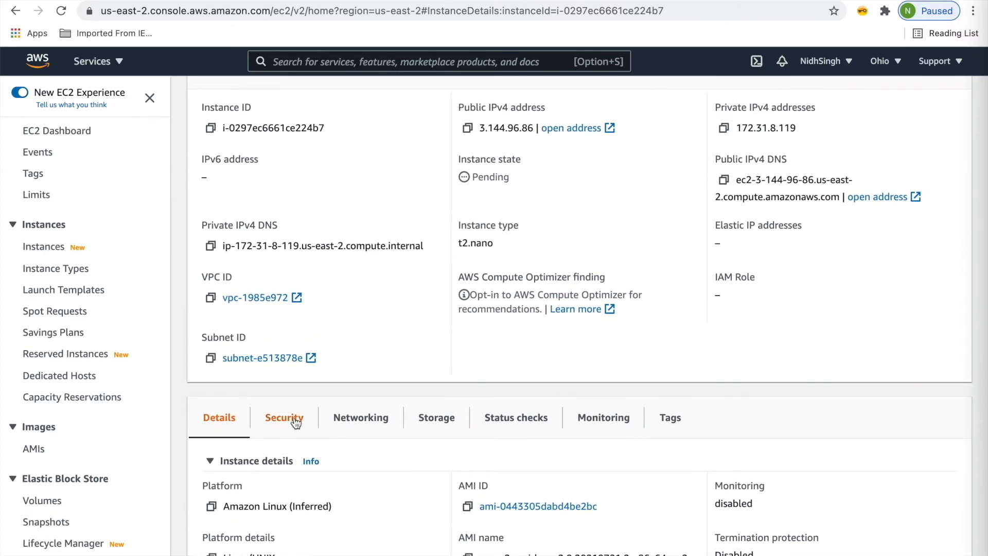
- Examine the instance's security, networking, storage and status check information
click(296, 421)
scroll(345, 422, down, 5)
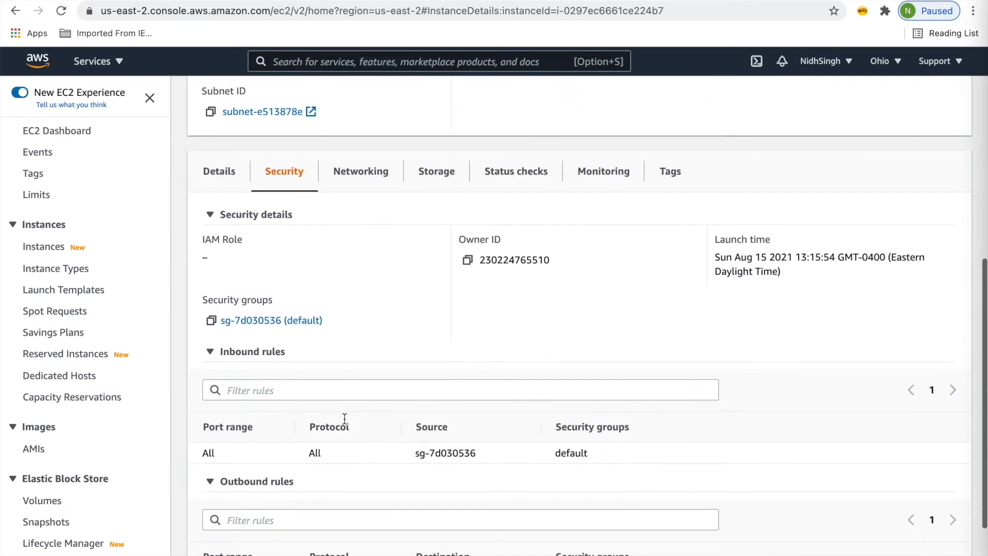
scroll(344, 419, down, 2)
click(369, 113)
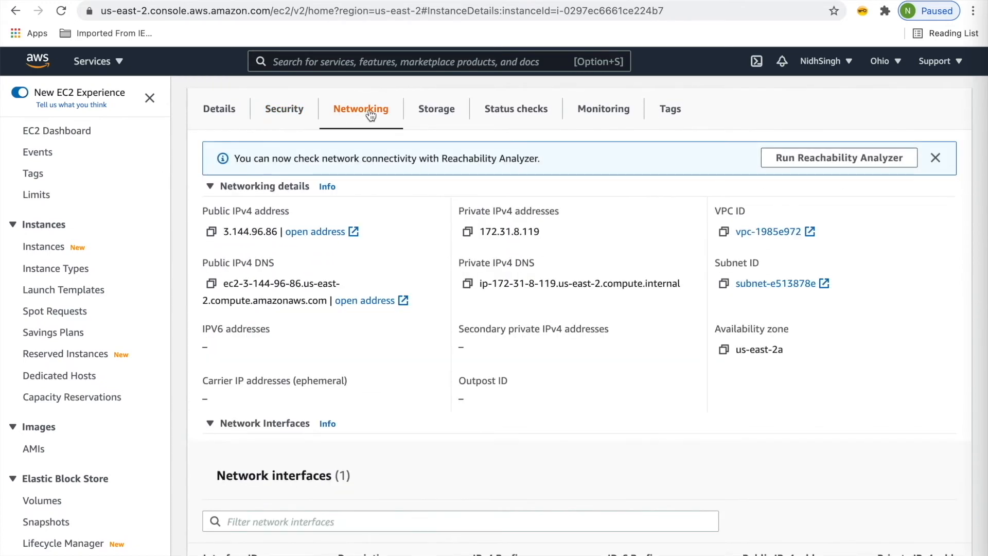
click(433, 111)
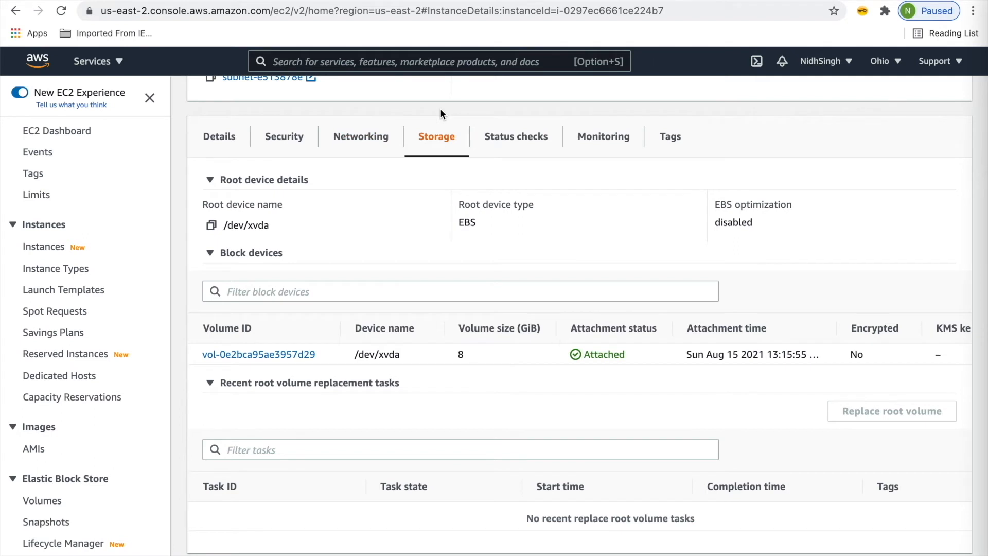
click(507, 136)
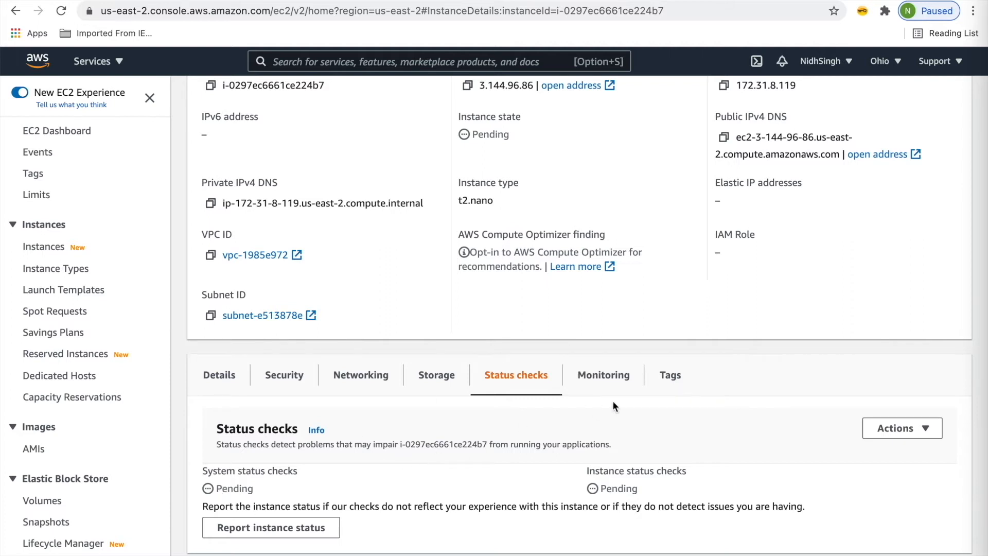
- Examine the instance's monitoring graphs, then return to the instances list
click(603, 374)
scroll(564, 440, down, 1)
scroll(564, 440, up, 1)
scroll(563, 440, down, 1)
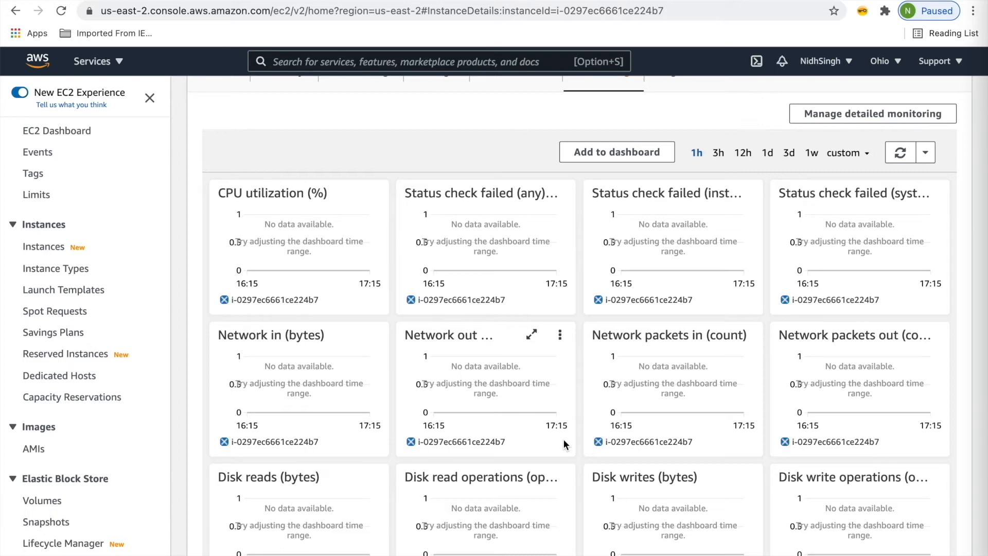
scroll(564, 440, up, 2)
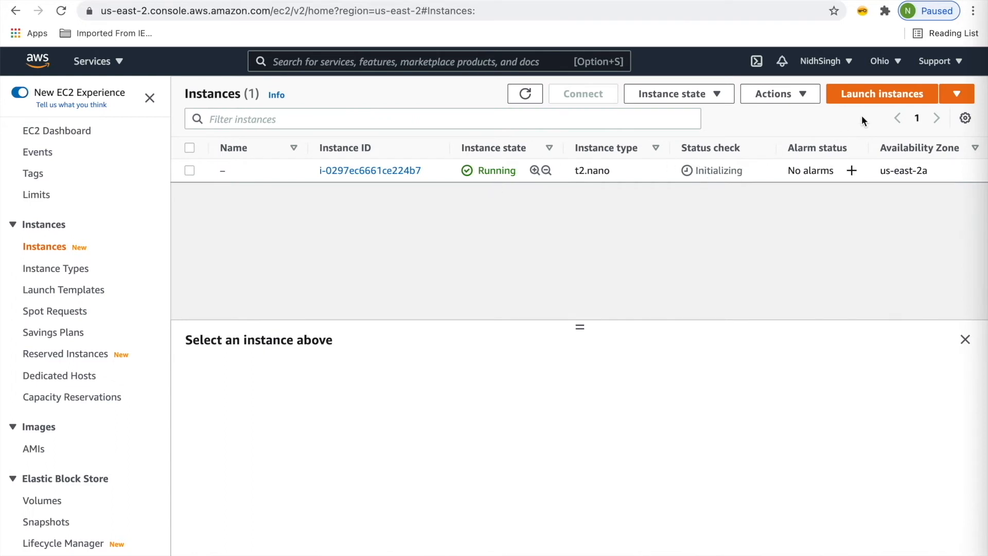
- Start launching a new instance from the 64-bit (x86) Amazon Linux 2 AMI, keeping the t2.micro type, and proceed to the instance details
click(850, 103)
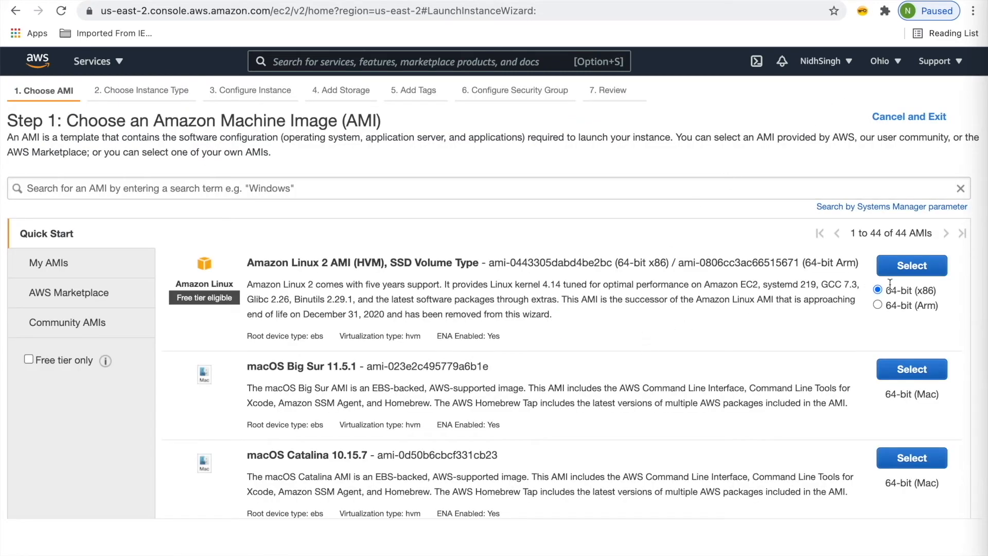
click(912, 266)
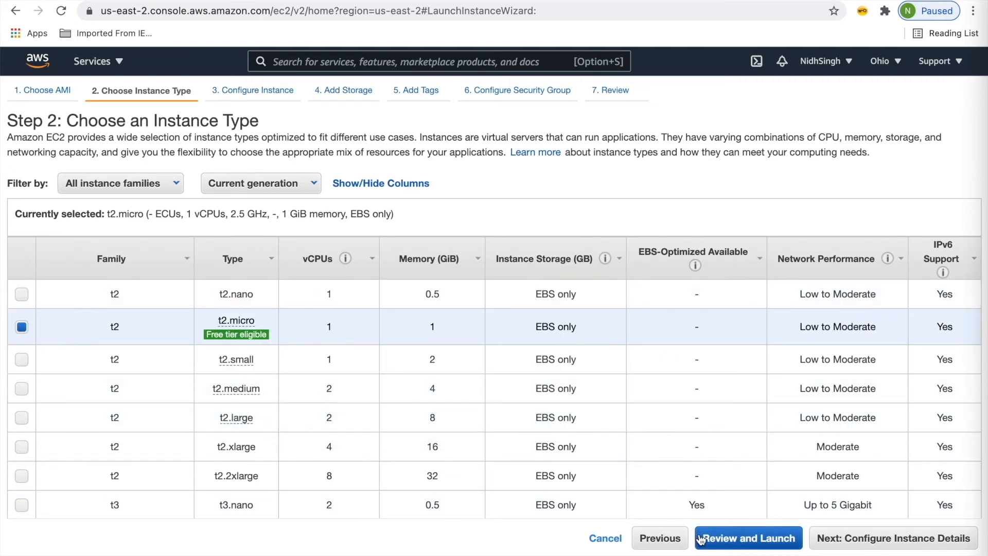
click(825, 540)
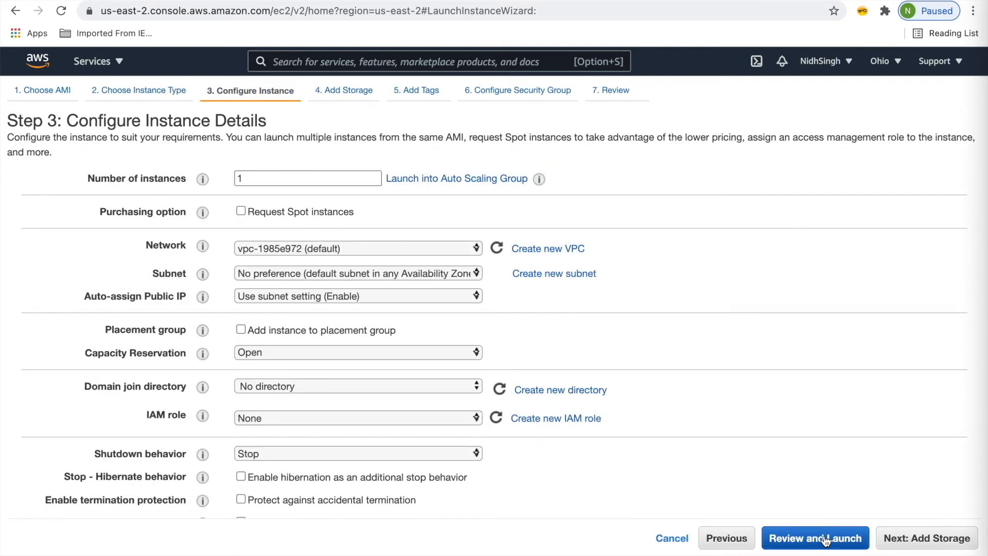
- Keep the default instance details, storage and new launch-wizard-1 security group, add no tags, and proceed to the launch review
click(905, 543)
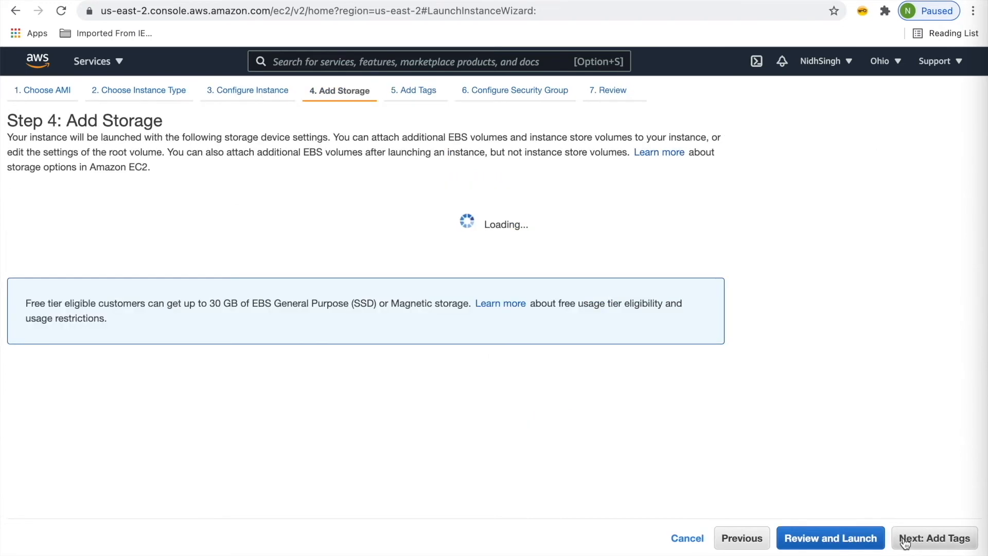
click(905, 543)
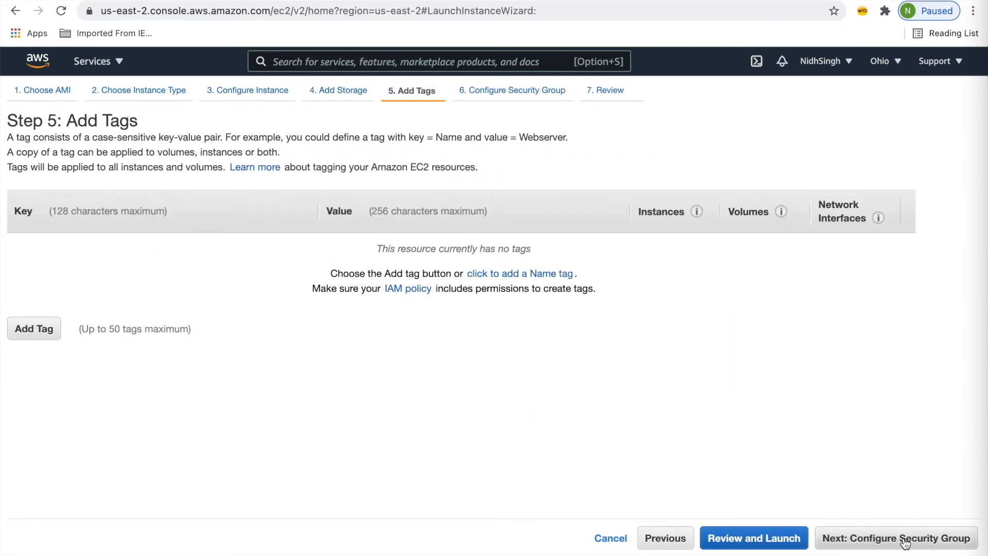
click(904, 543)
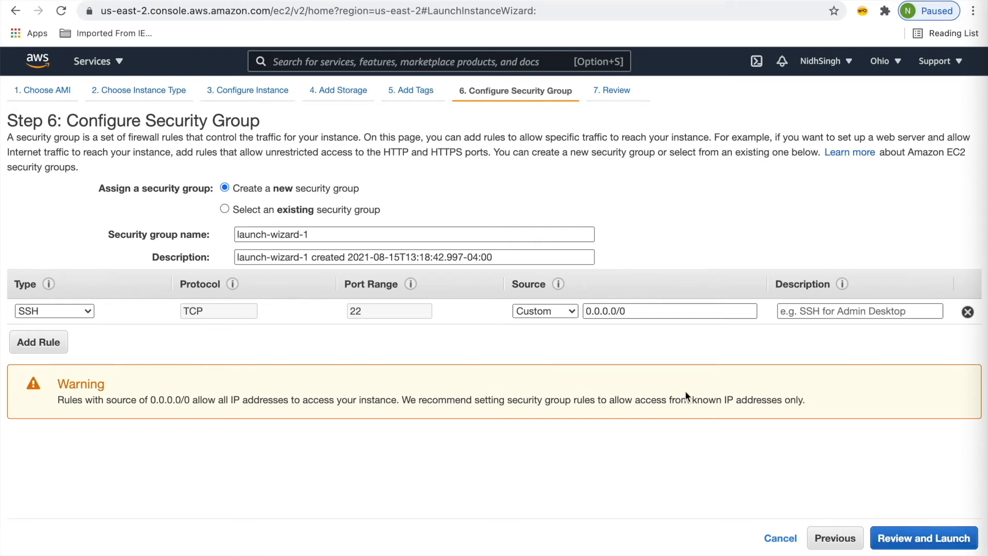
click(906, 540)
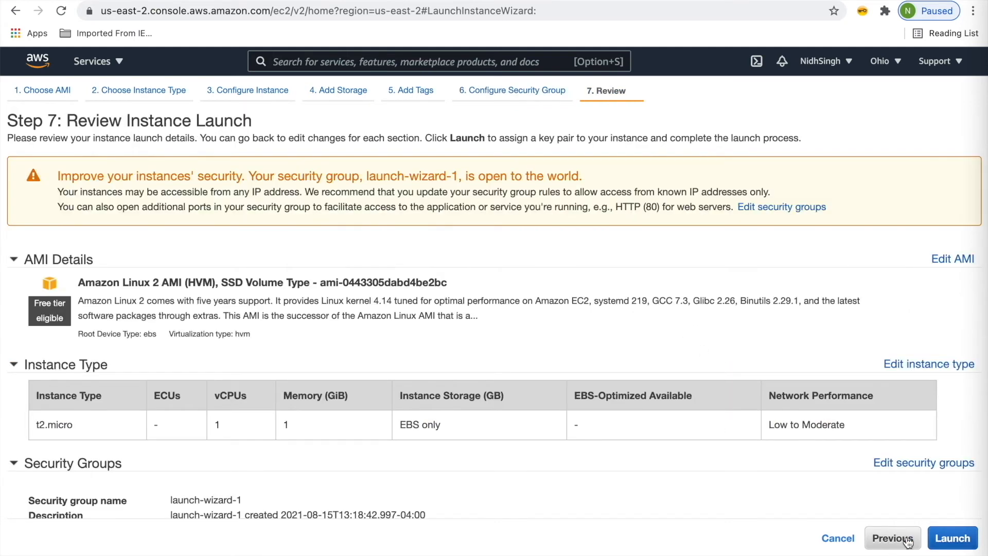
- Create and download a new key pair named VM_DEMO, and launch the instance with it
click(945, 541)
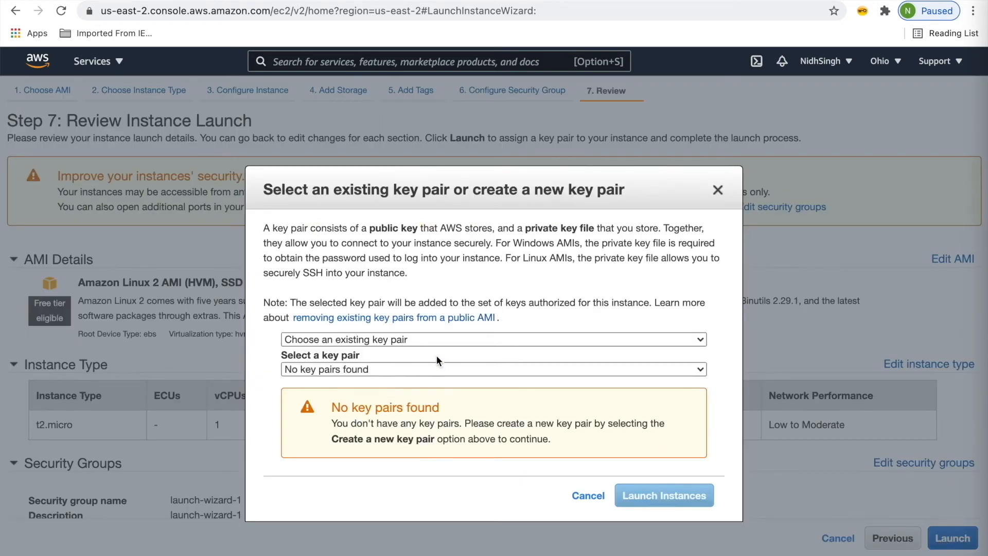
click(437, 356)
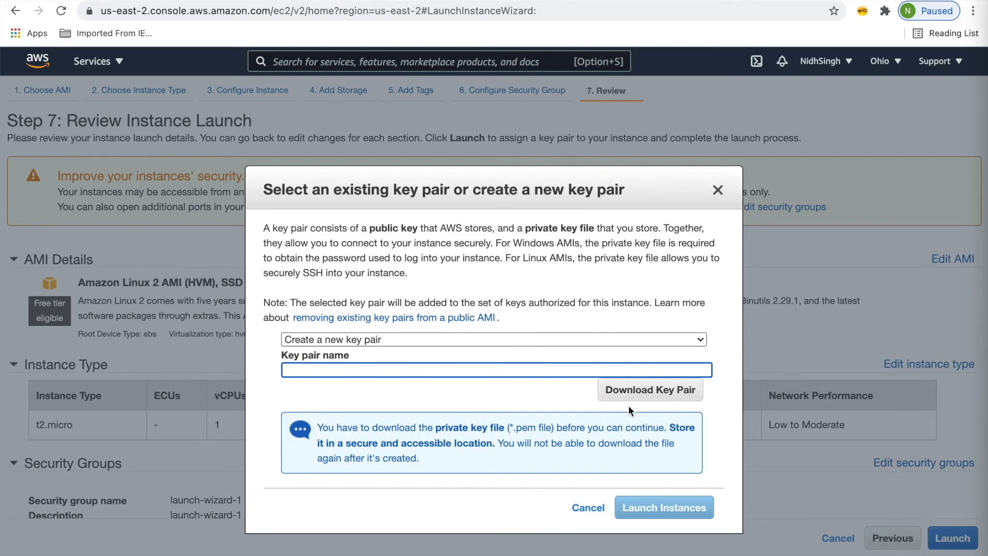
click(640, 392)
click(526, 368)
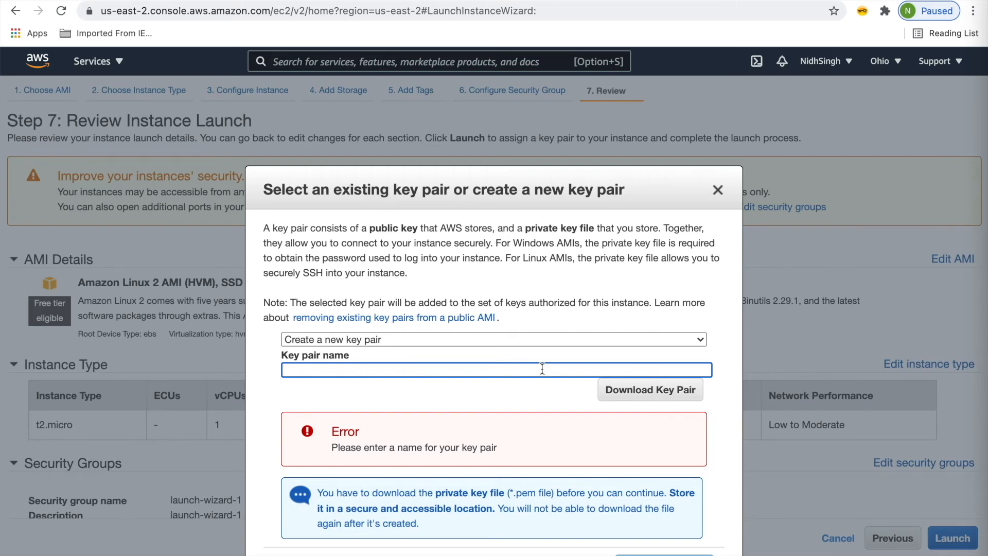
text(VM_DEMO)
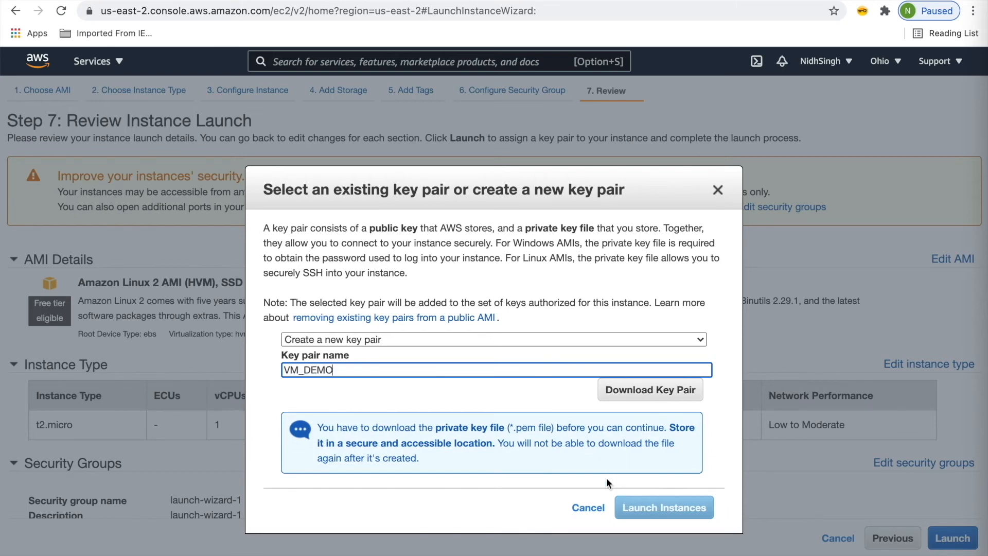
click(638, 390)
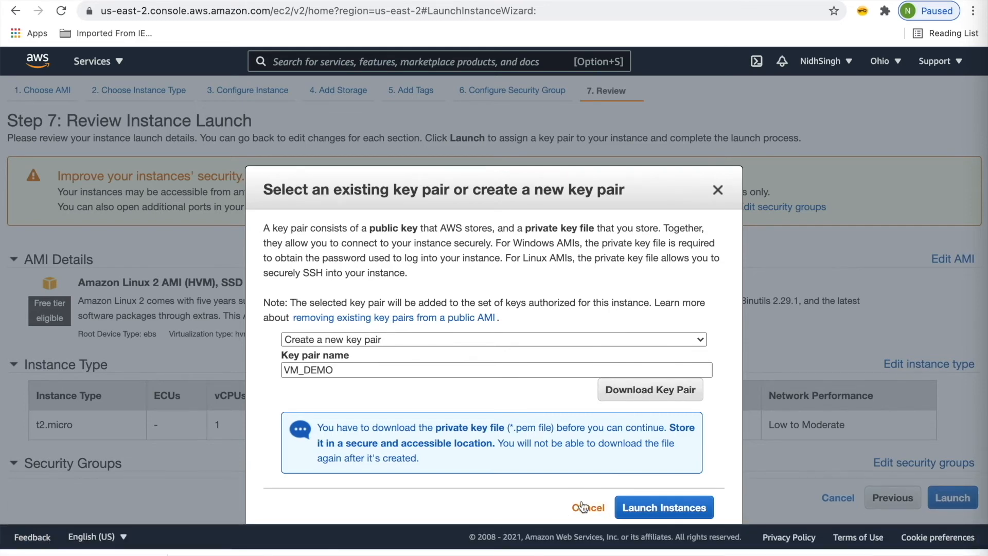
click(644, 501)
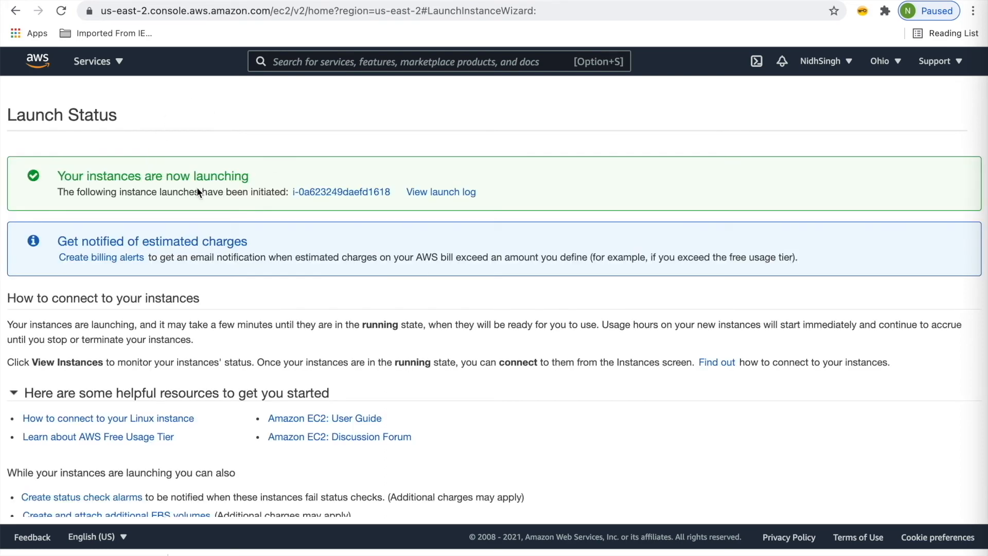
- Check the launch log and the newly launched instance, then list all instances
click(411, 193)
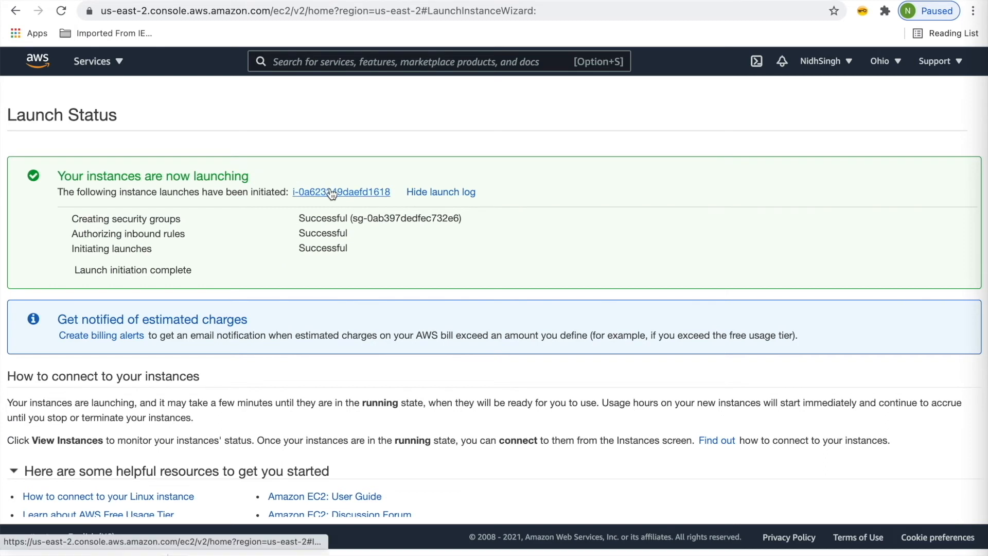
scroll(283, 236, down, 1)
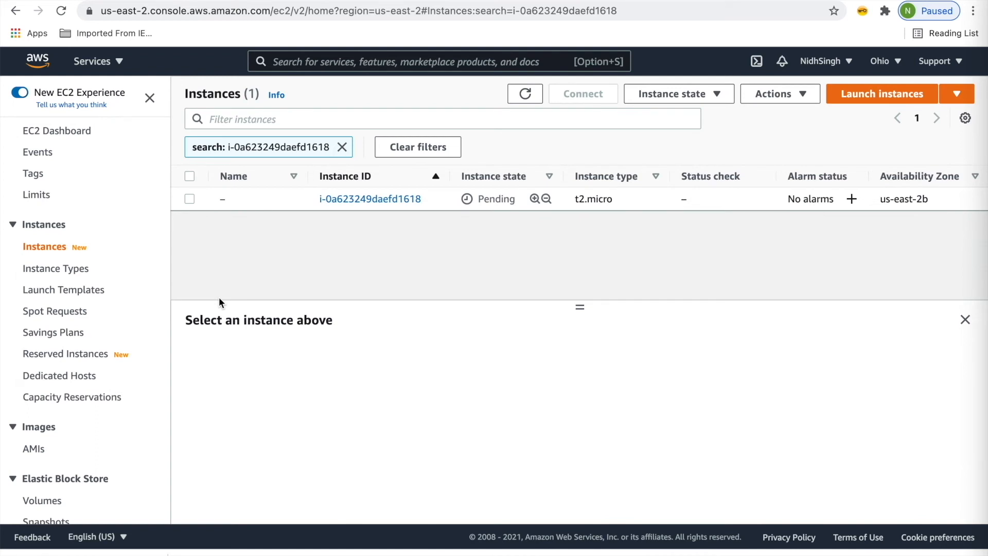
click(47, 252)
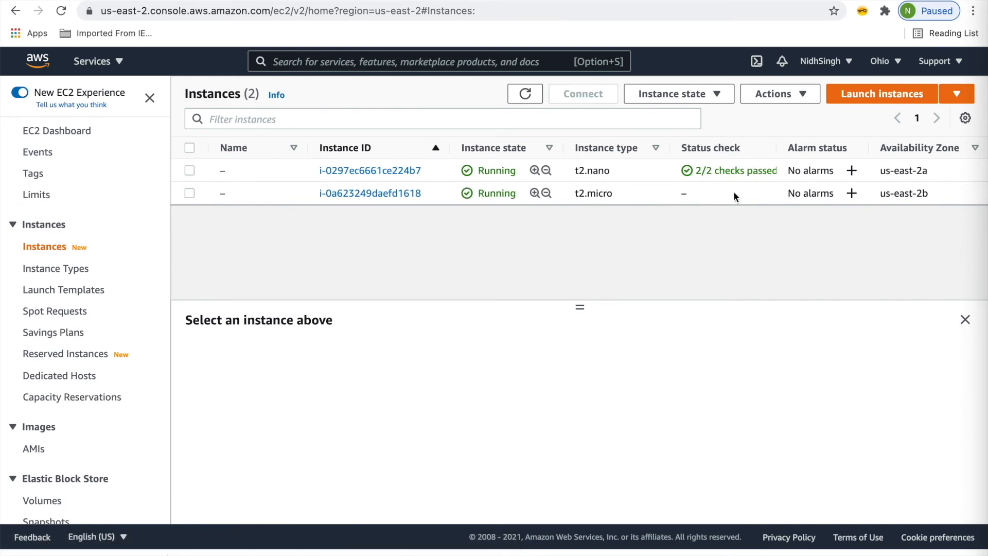
- Open the t2.nano instance again and examine its details and monitoring graphs
click(349, 172)
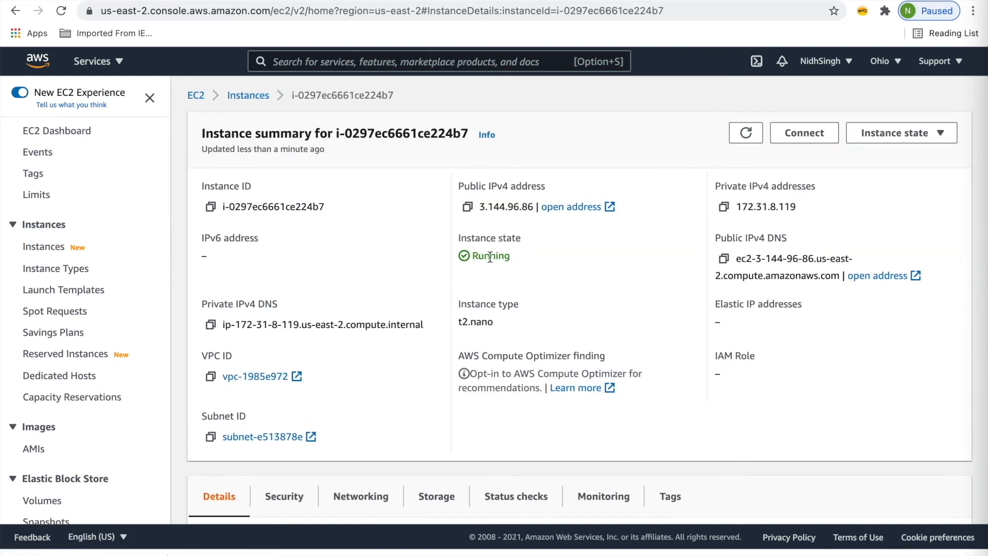
scroll(490, 256, down, 7)
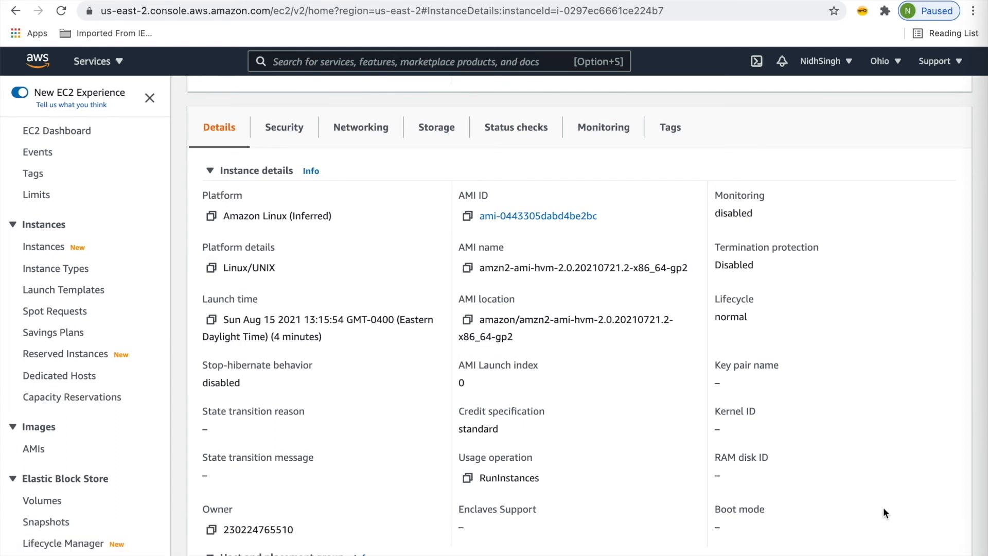
click(603, 127)
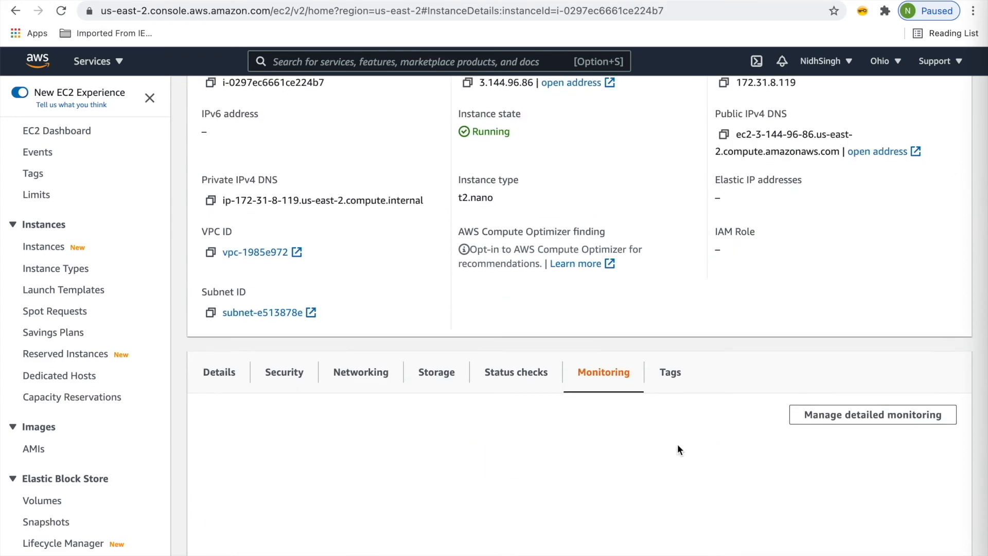
scroll(677, 450, down, 8)
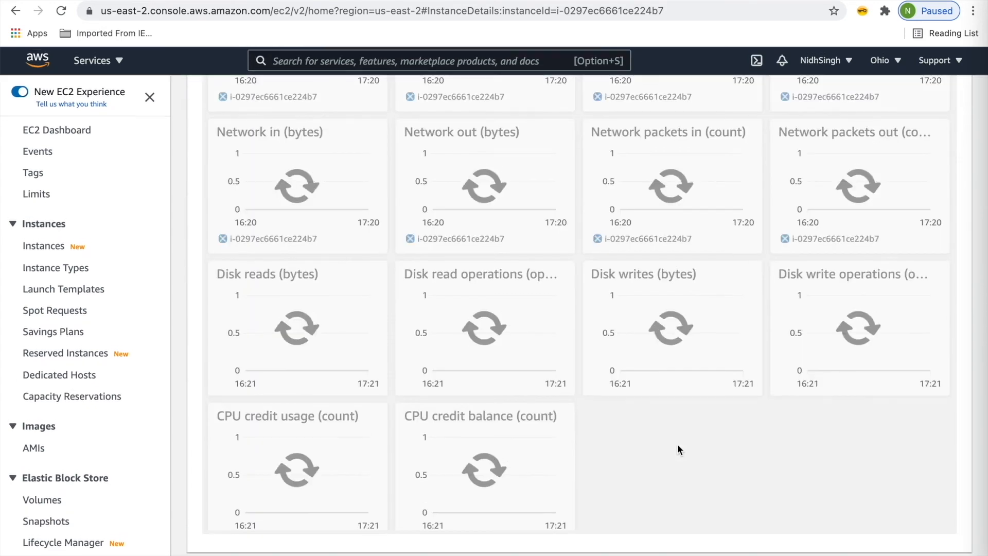
scroll(677, 447, up, 5)
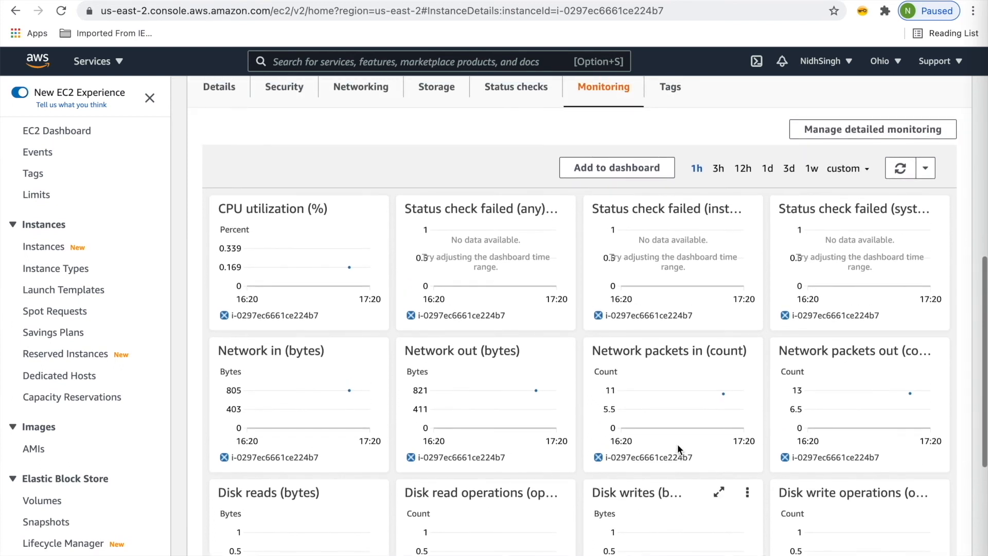
- Add the t2.nano instance's monitoring graphs to a new CloudWatch dashboard named DEMO and save the dashboard
click(605, 172)
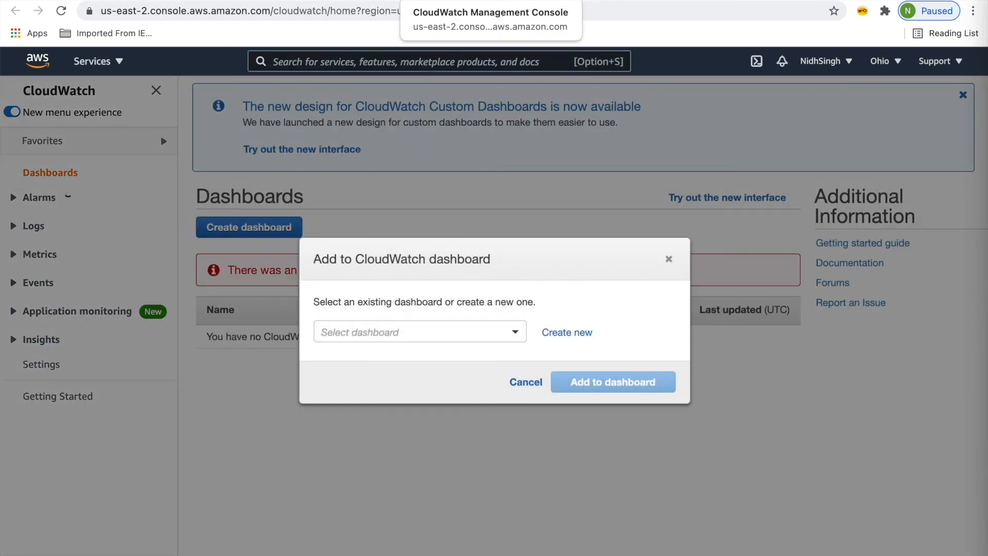
click(576, 333)
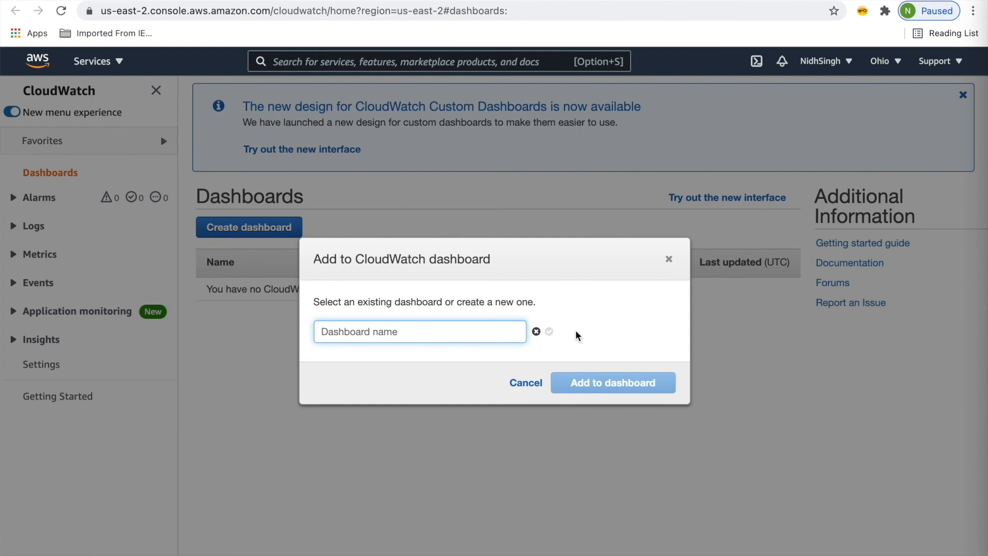
text(DEMO)
click(549, 332)
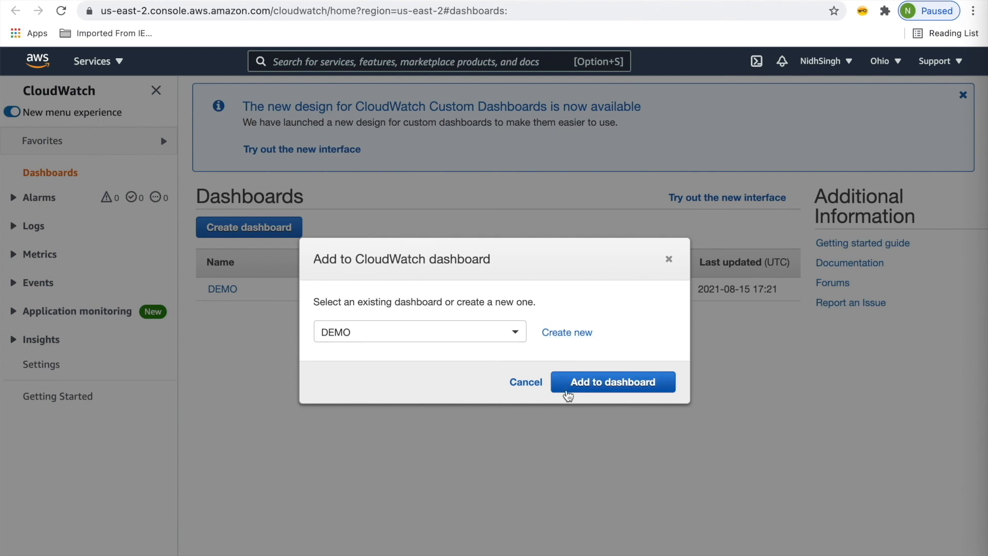
click(568, 384)
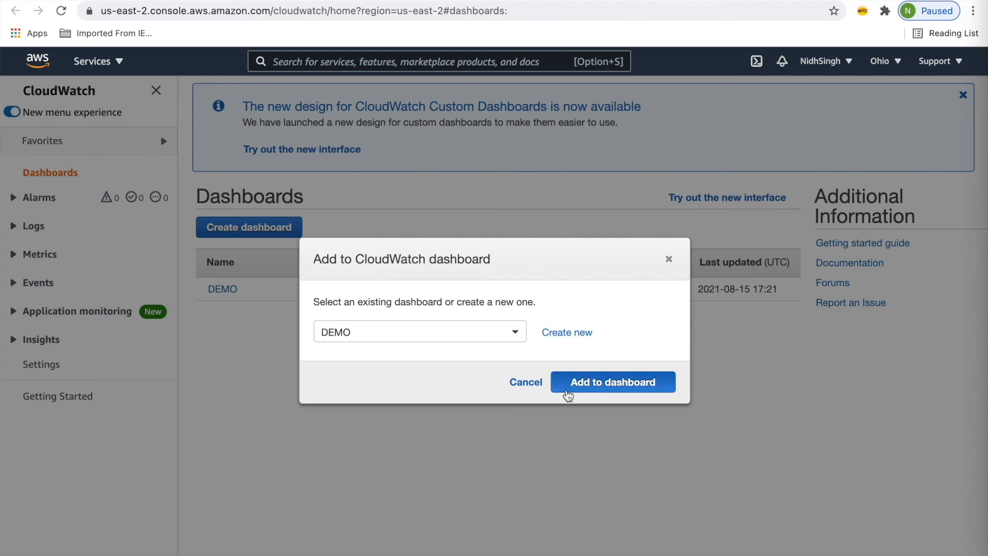
scroll(567, 394, down, 2)
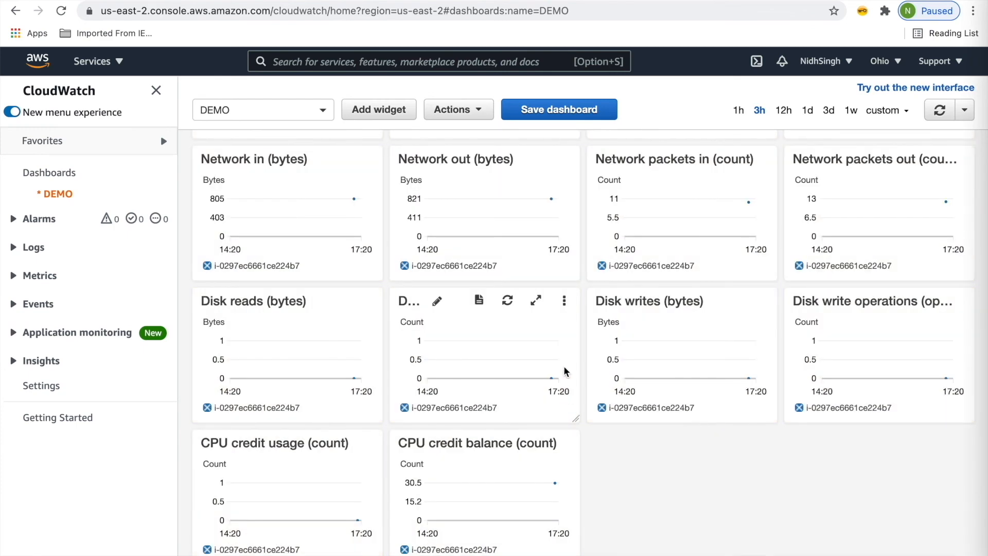
click(586, 113)
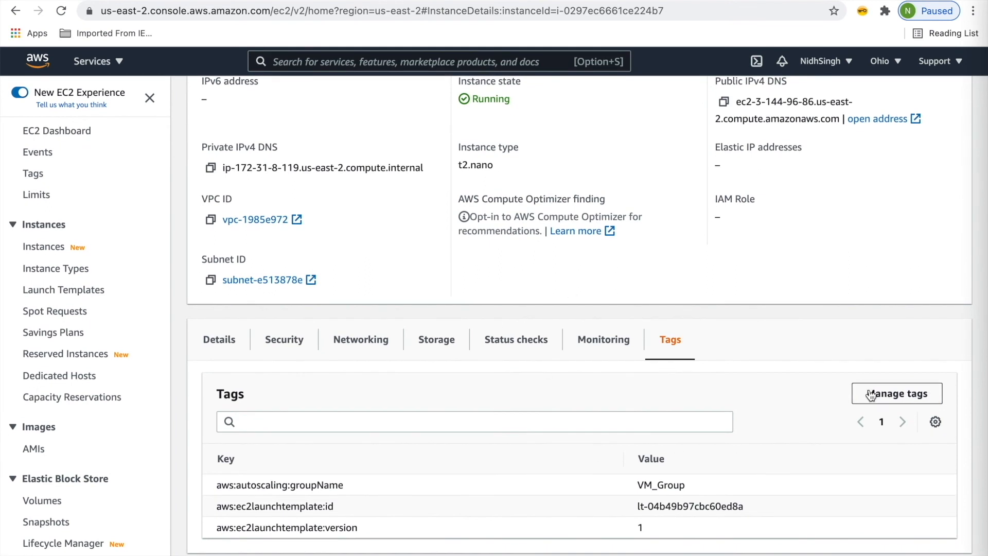
- Add a tag with the key Productiion_VM and no value to the t2.nano instance, and save the tags
click(868, 394)
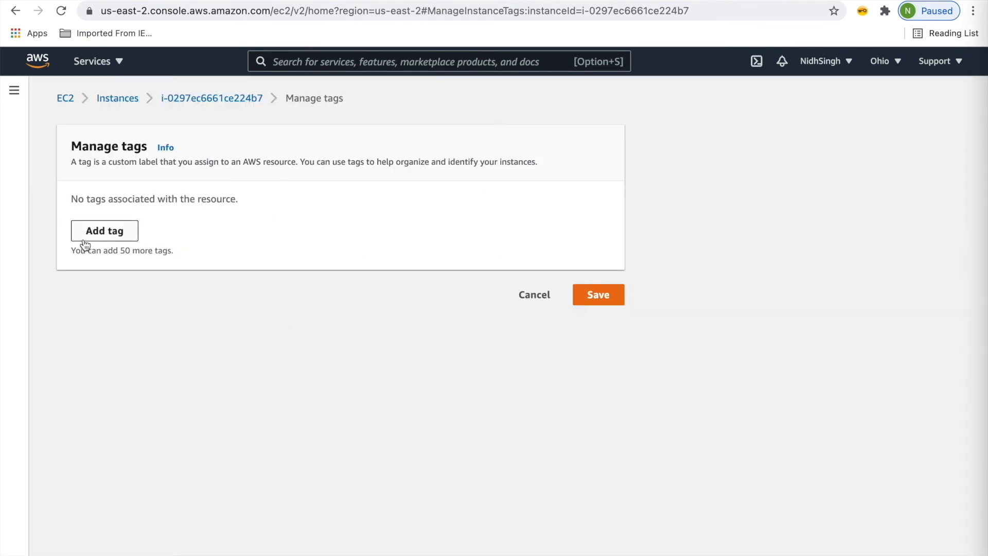
click(125, 232)
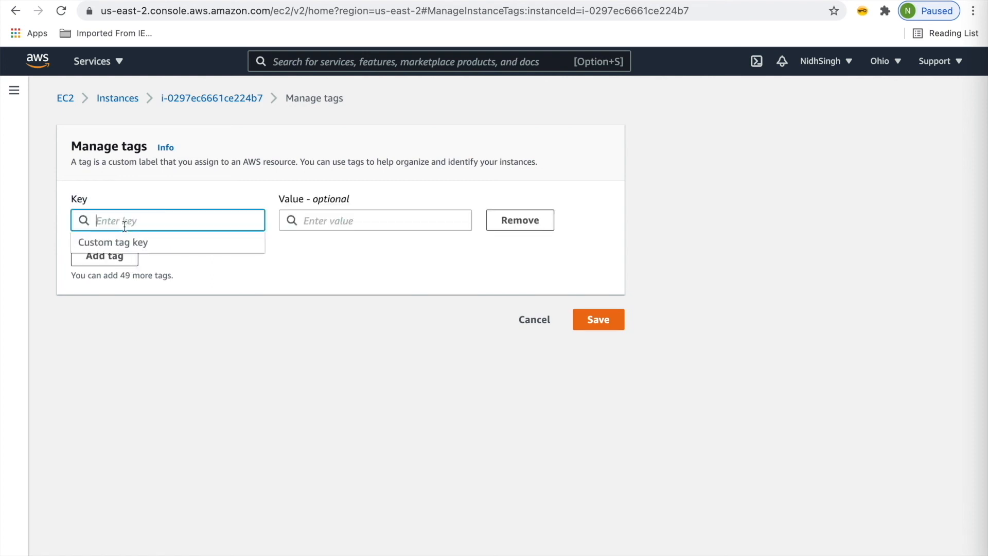
click(323, 261)
click(205, 220)
text(Productiion_VM)
click(373, 248)
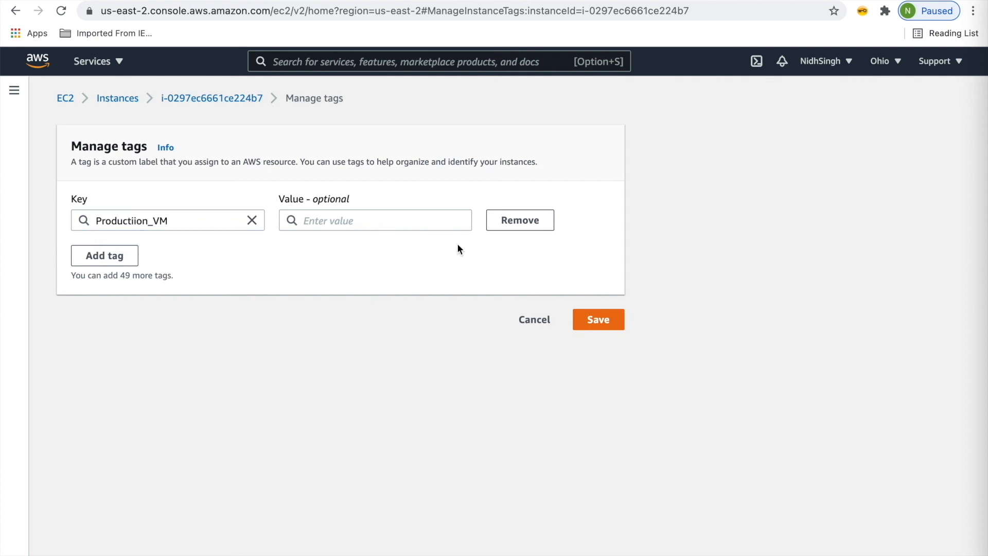
click(604, 328)
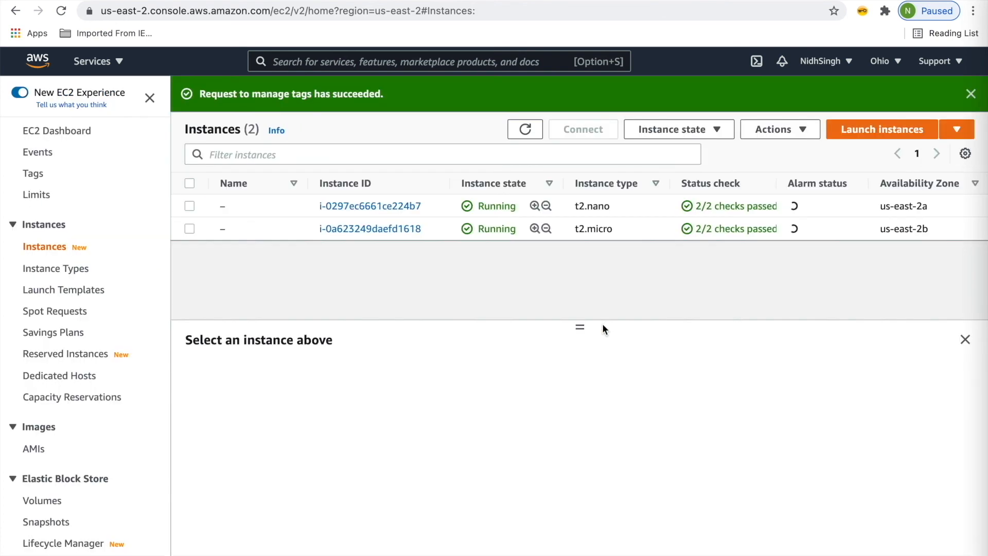